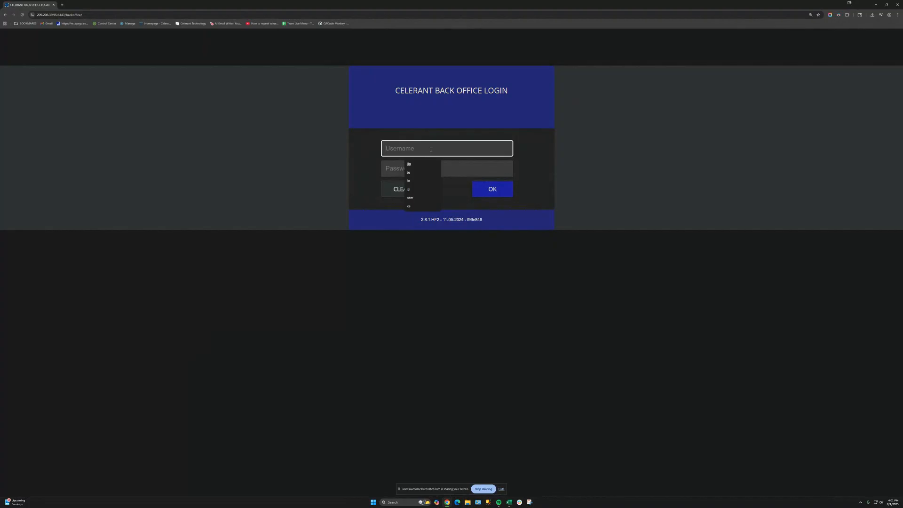
# Log in to the back office with the account username and password.
pyautogui.click(421, 170)
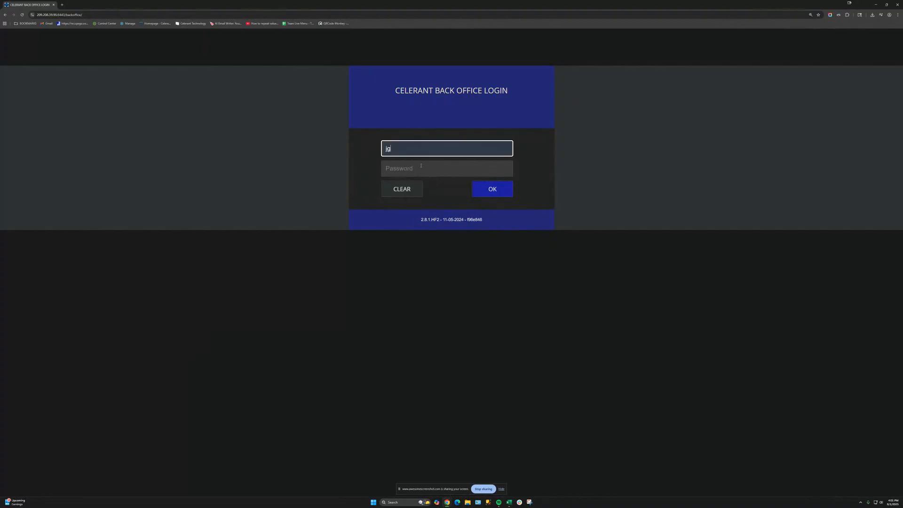
pyautogui.click(419, 151)
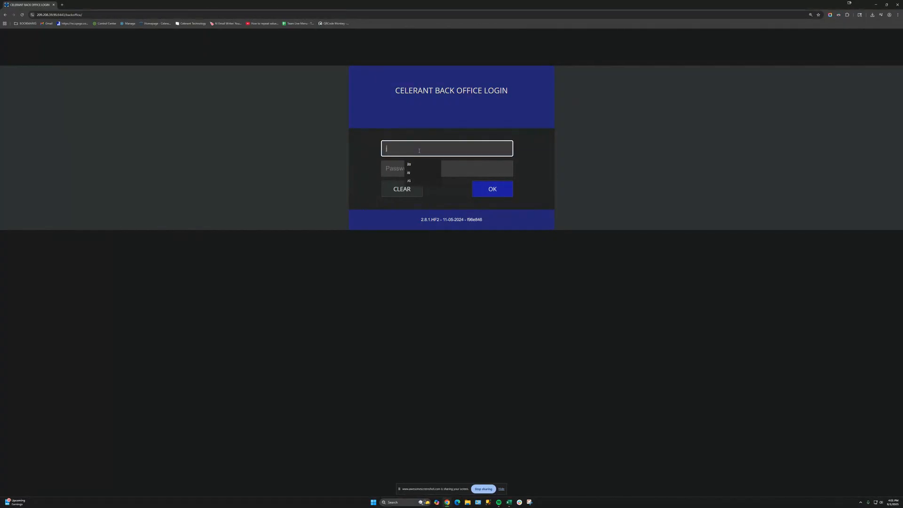
pyautogui.press('Tab')
pyautogui.write('•••••••')
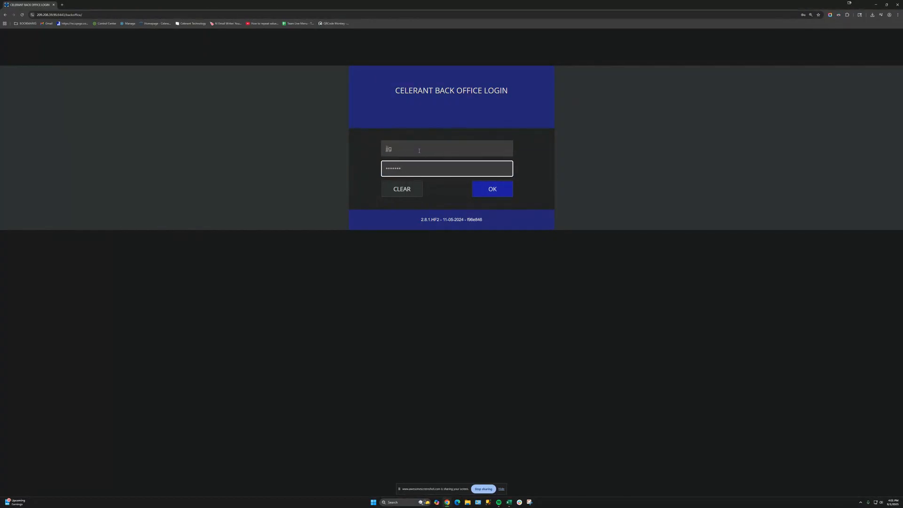
pyautogui.press('Return')
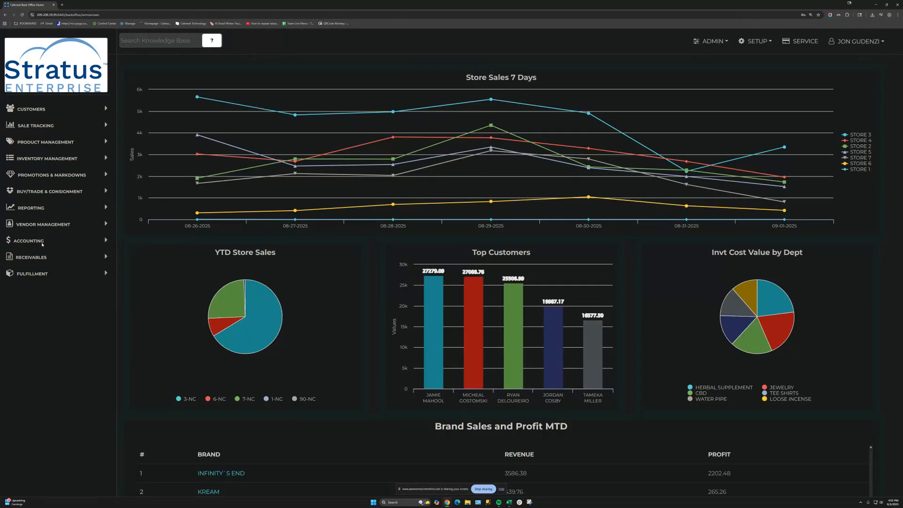
# Open the IE - BUYERS - ORDERING 2024 report from the inventory reports in Reporting.
pyautogui.click(35, 209)
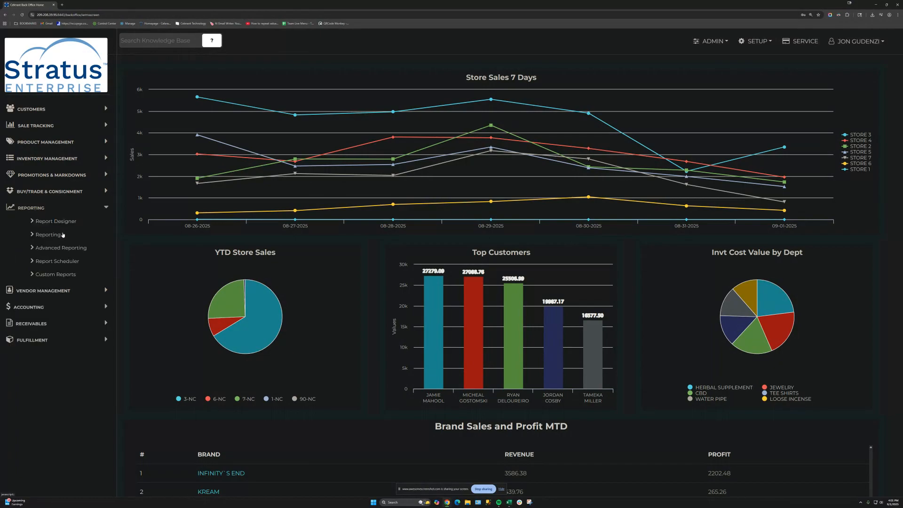
pyautogui.click(43, 235)
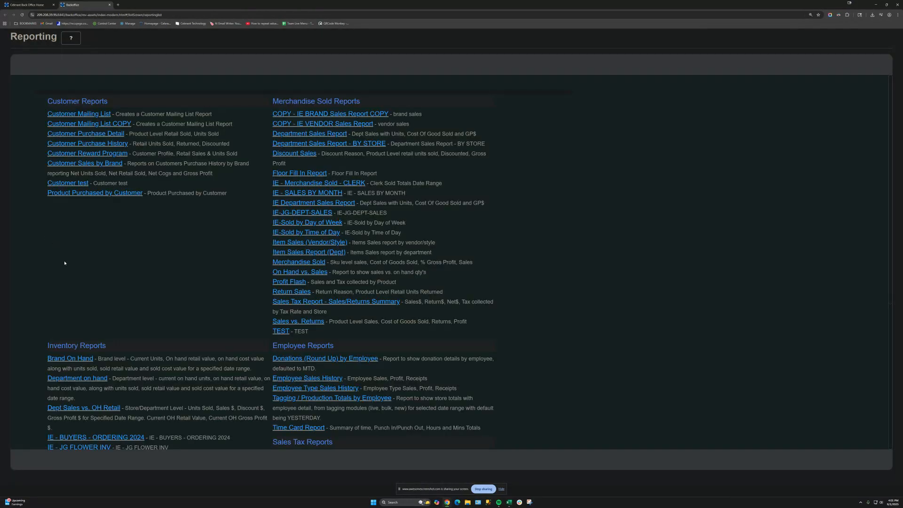
pyautogui.scroll(-3, 64, 263)
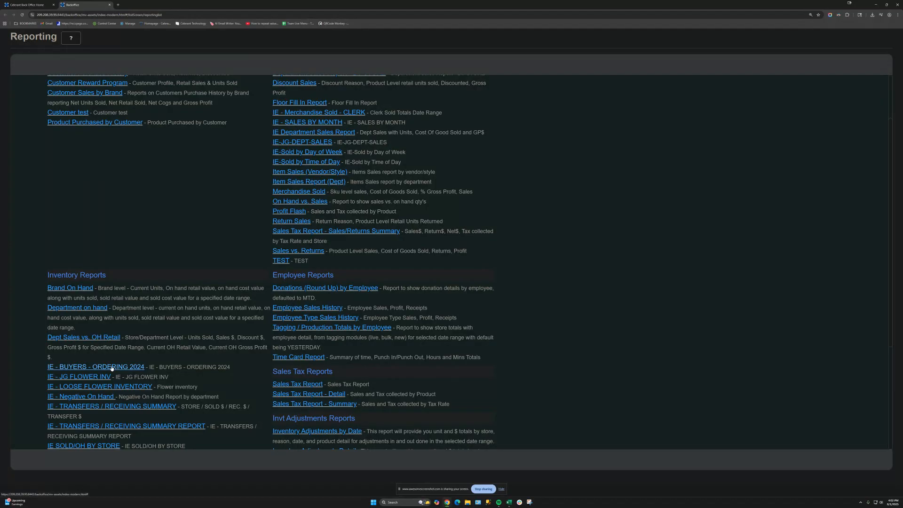
pyautogui.click(112, 368)
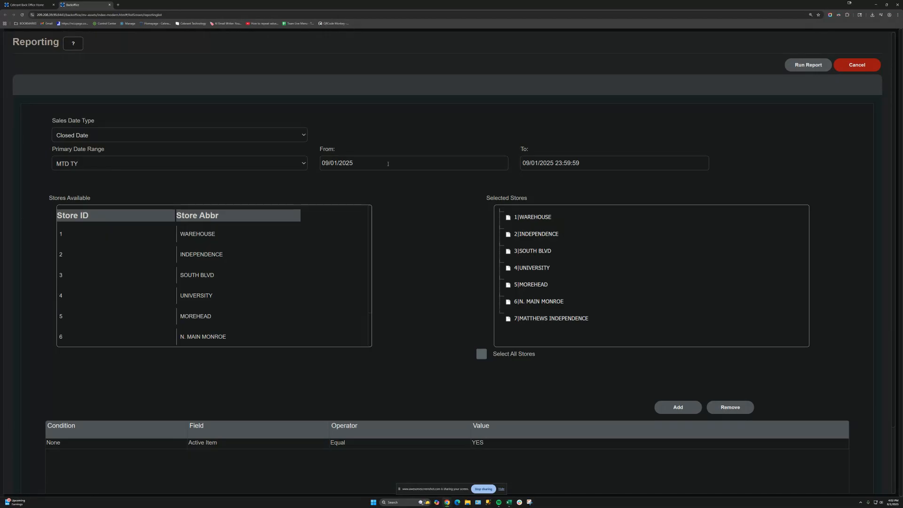
# Set the report's From date to 08/01/2025 at 0:00:00.
pyautogui.click(388, 164)
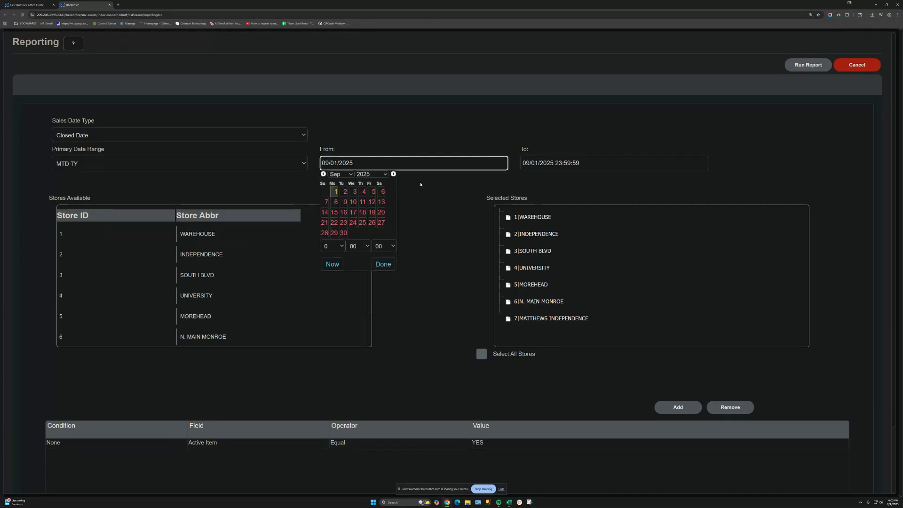
pyautogui.click(323, 174)
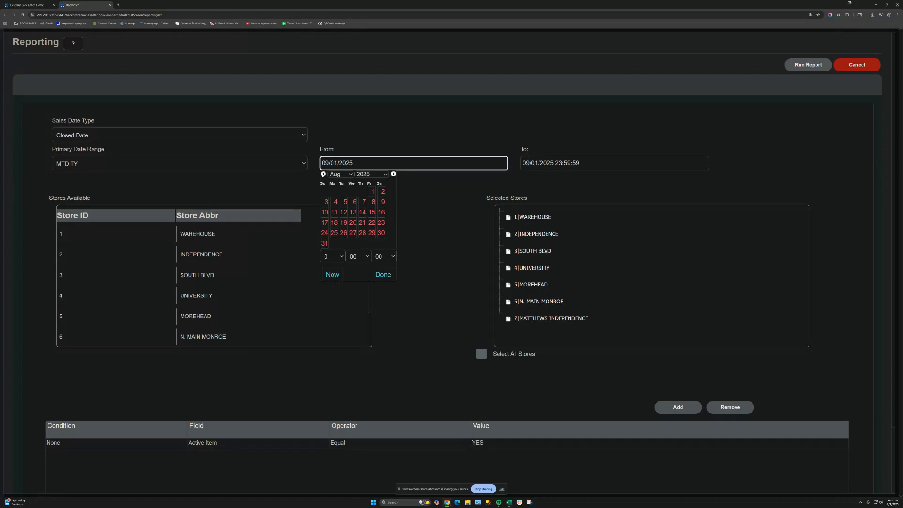
pyautogui.click(373, 193)
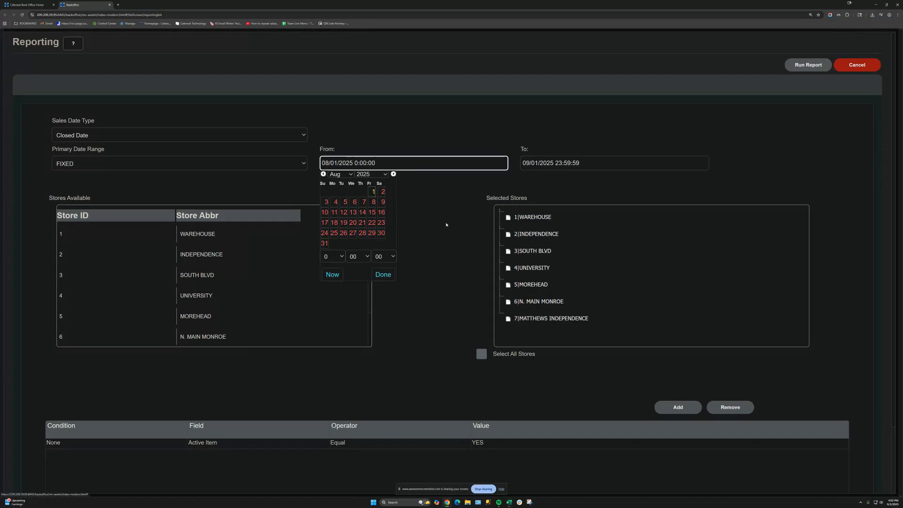
pyautogui.click(383, 275)
# Add a second filter condition to the report and set its field to VENDORS / REPORTING.
pyautogui.scroll(-1, 425, 285)
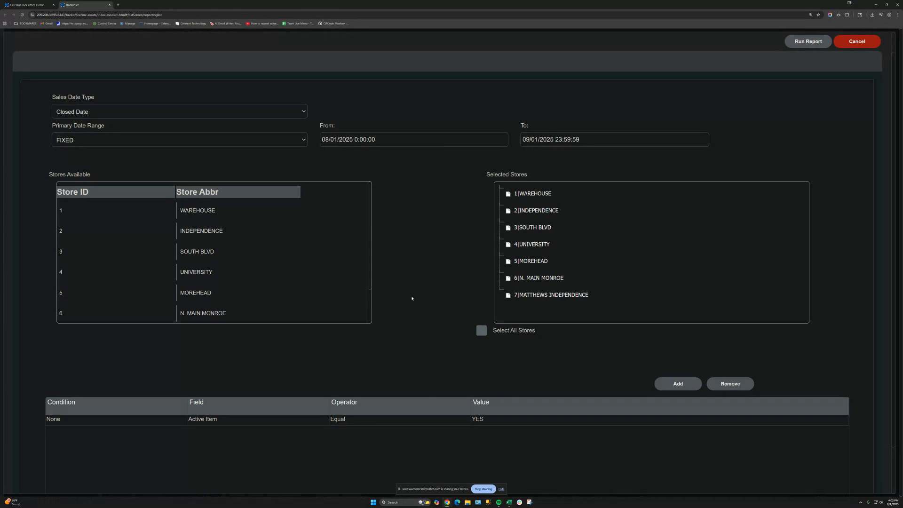
pyautogui.scroll(-1, 439, 344)
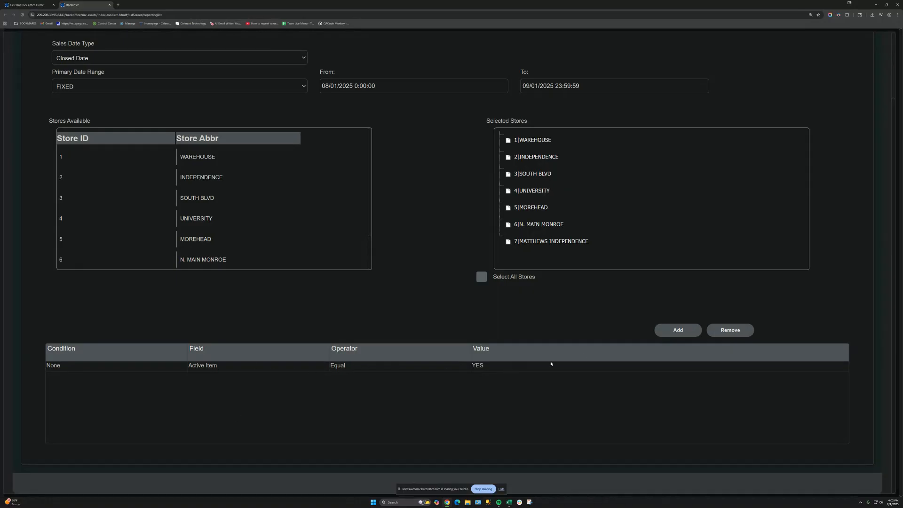
pyautogui.click(679, 331)
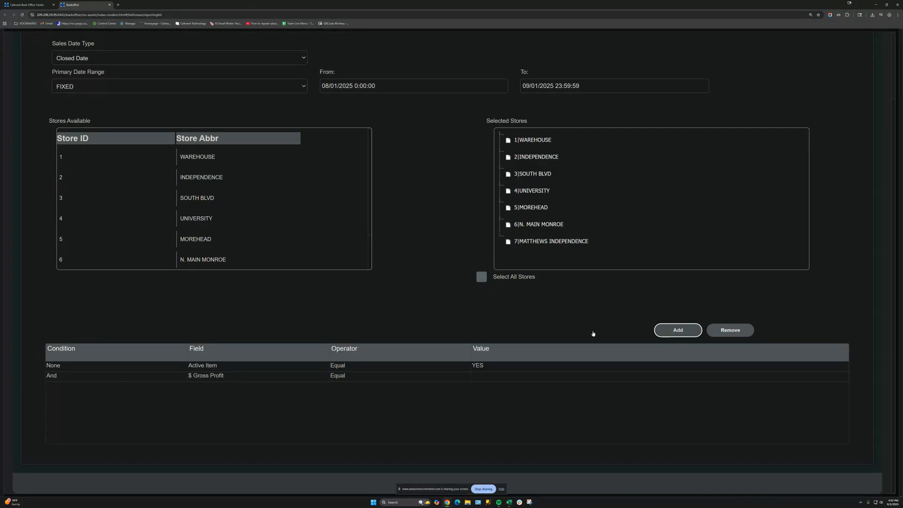
pyautogui.click(249, 378)
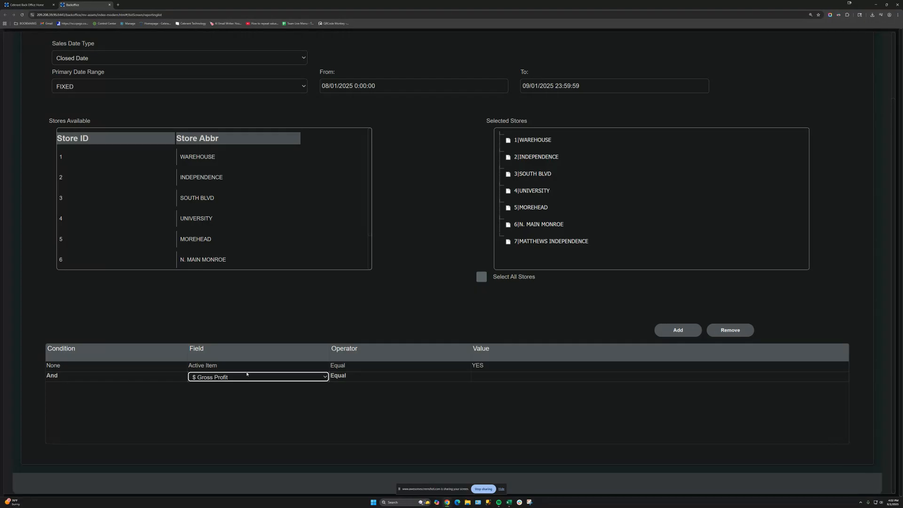
pyautogui.press('v')
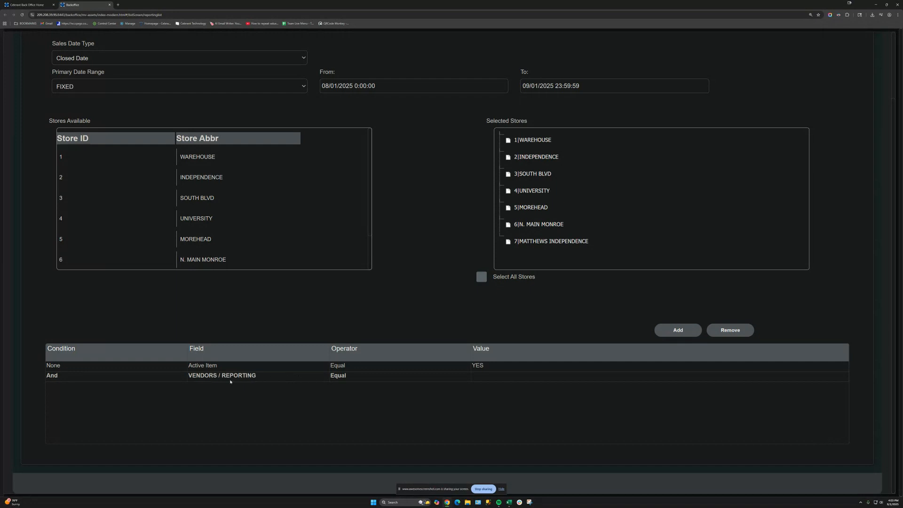
# Find the vendor with "a2z" and set A2Z WHOLESALE as the value of the VENDORS / REPORTING condition.
pyautogui.click(517, 379)
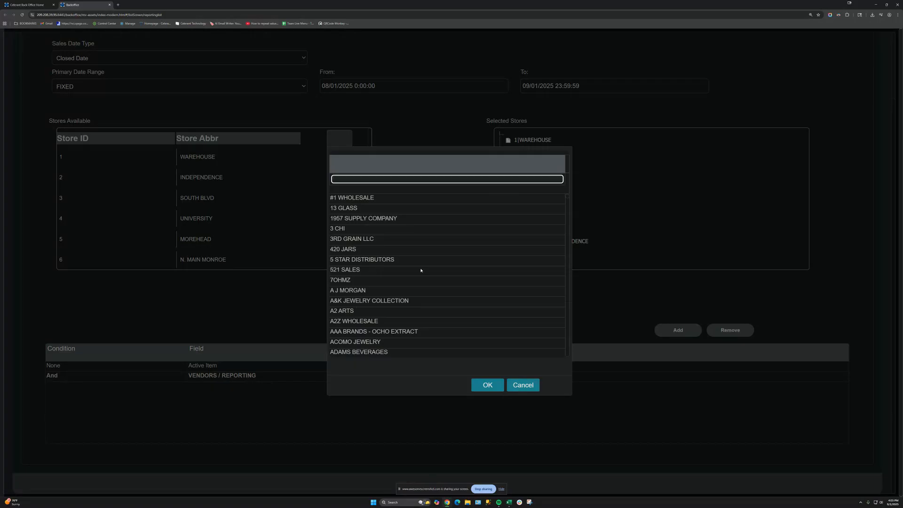
pyautogui.scroll(-9, 442, 271)
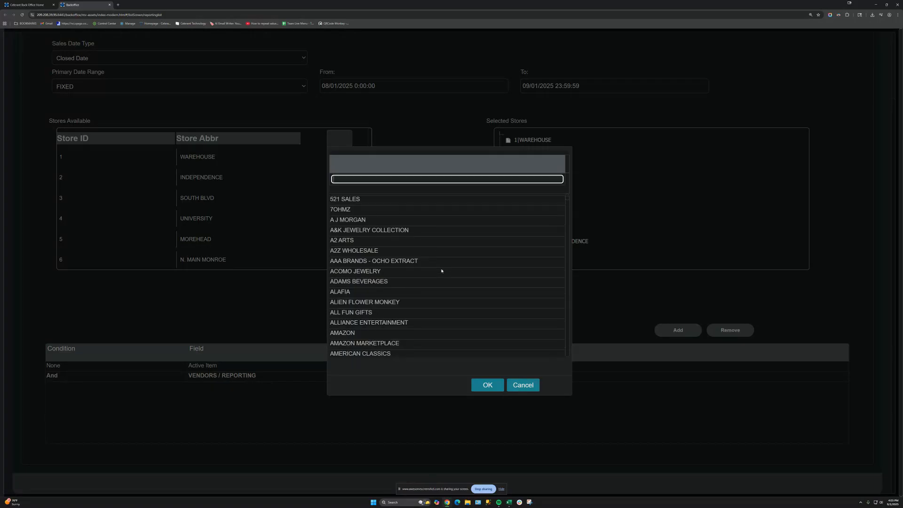
pyautogui.scroll(-10, 442, 271)
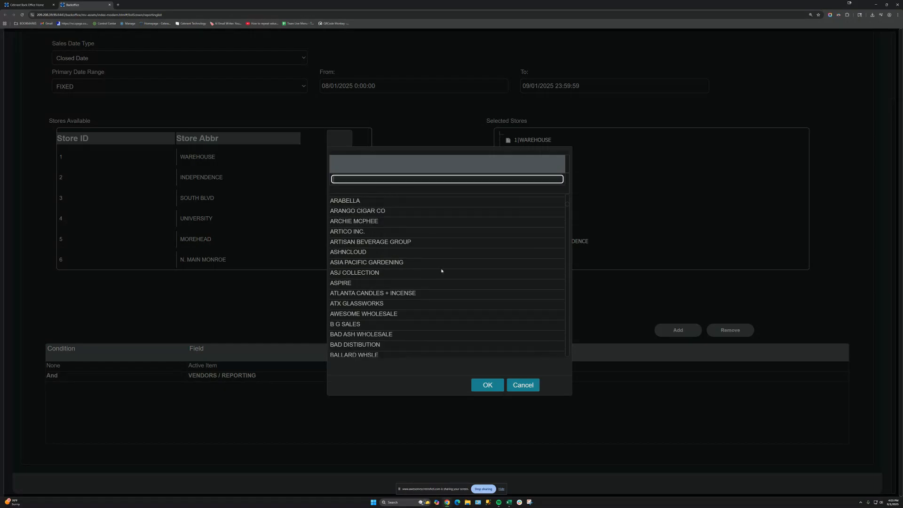
pyautogui.scroll(-10, 442, 271)
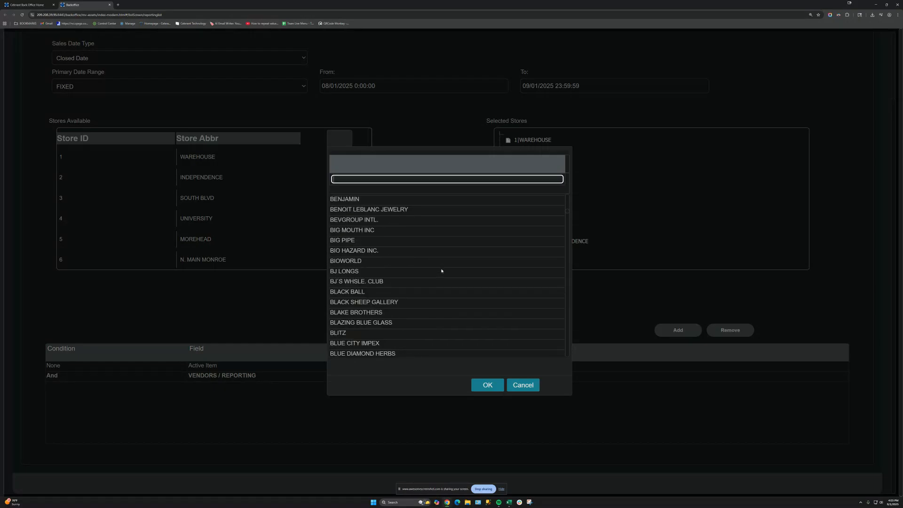
pyautogui.scroll(-4, 442, 270)
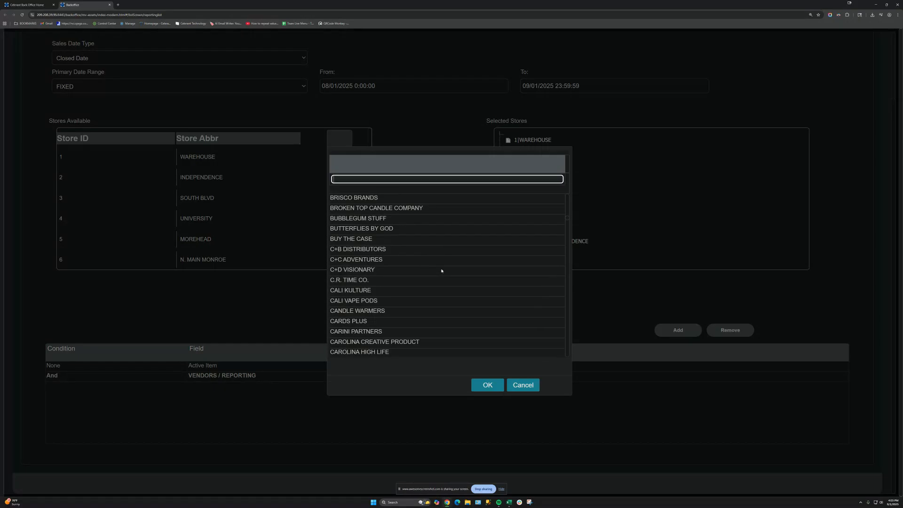
pyautogui.scroll(2, 437, 251)
pyautogui.click(387, 179)
pyautogui.write('a2z')
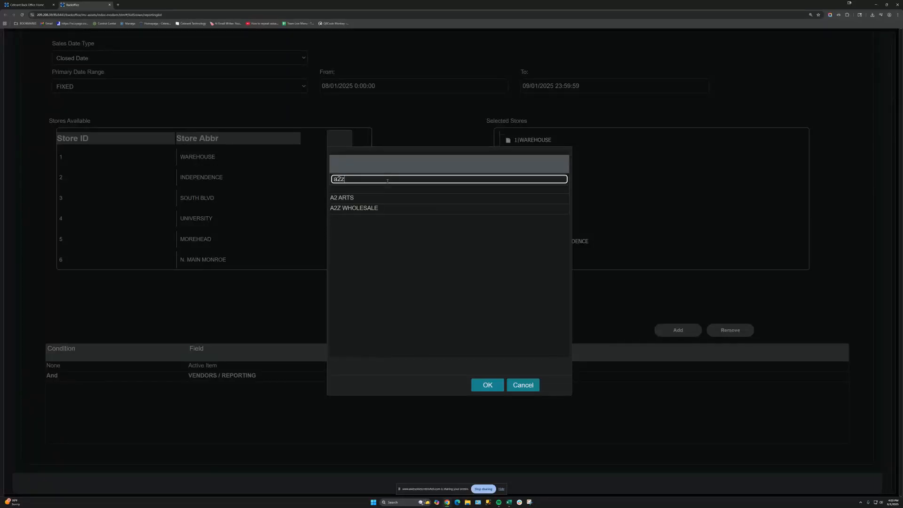
pyautogui.click(384, 201)
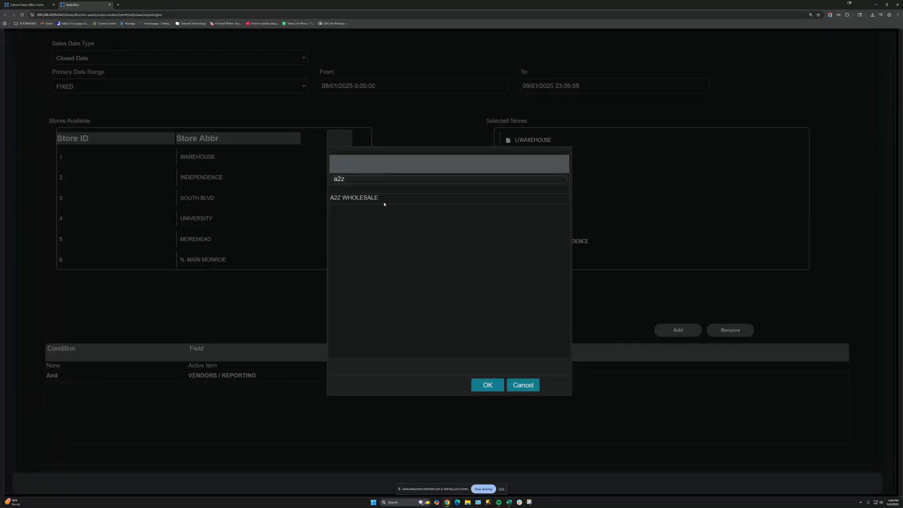
pyautogui.click(486, 384)
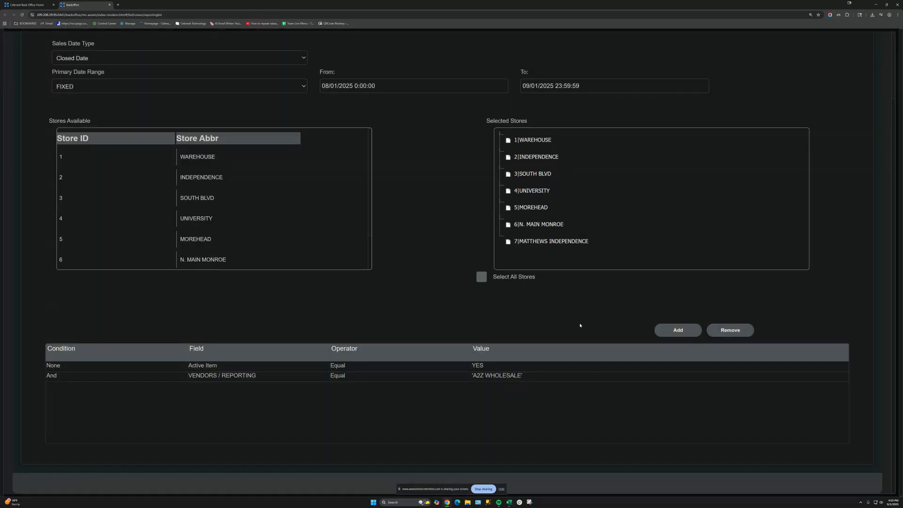
# Run the report and show the downloaded CSV file in its folder.
pyautogui.scroll(1, 781, 94)
pyautogui.scroll(1, 818, 110)
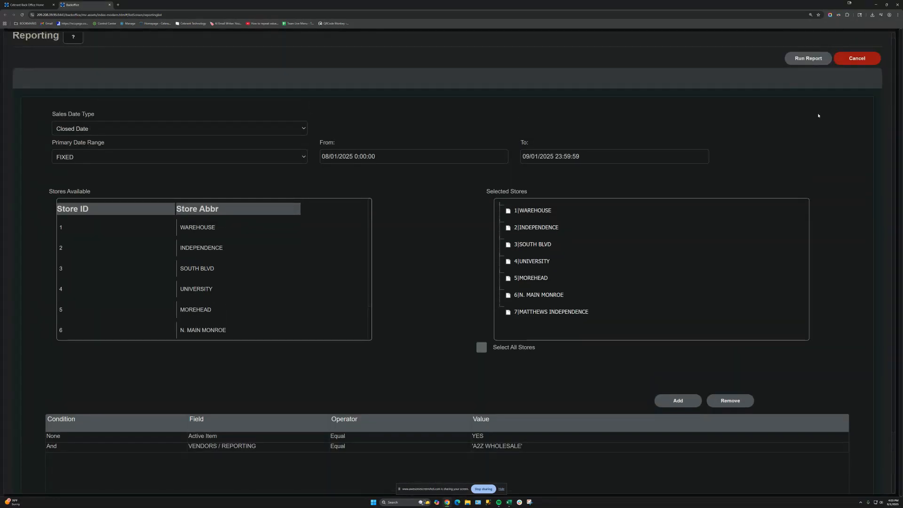
pyautogui.click(803, 59)
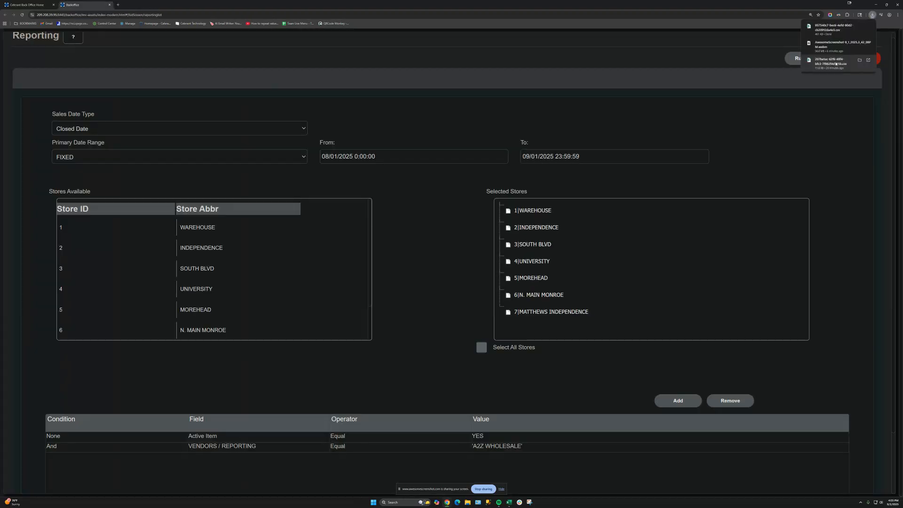
pyautogui.click(860, 27)
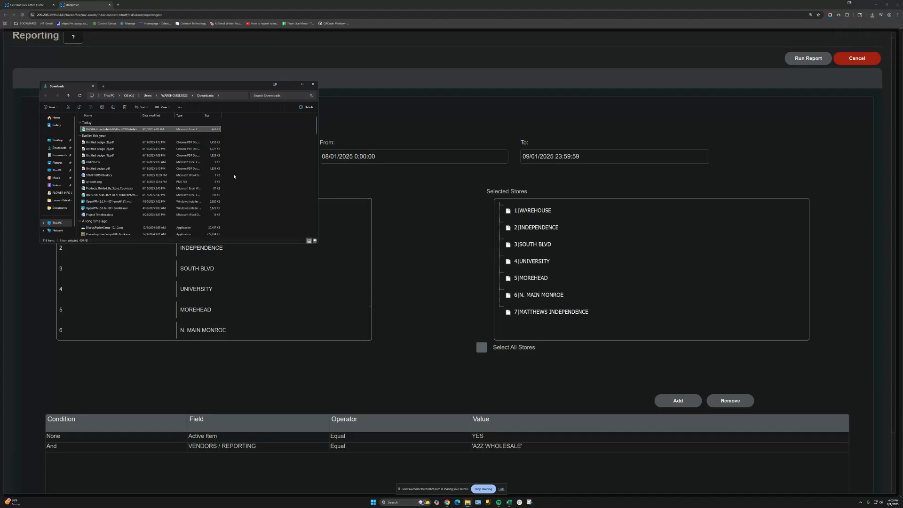
# Rename the downloaded report file as A2Z, keeping its CSV extension.
pyautogui.click(108, 130)
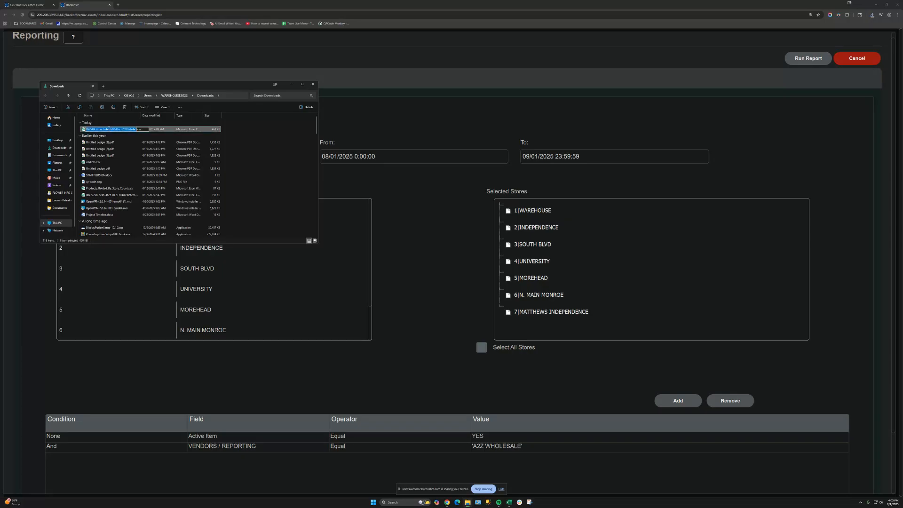
pyautogui.write('A2Z')
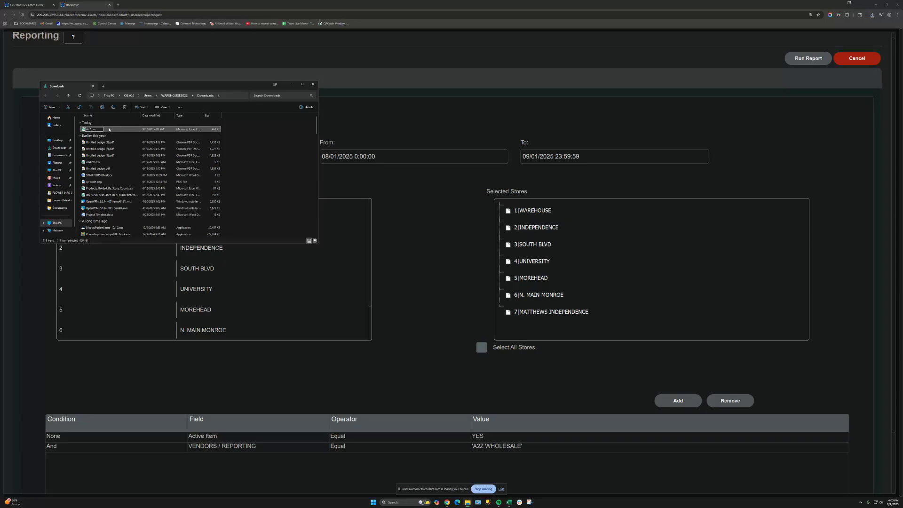
pyautogui.press('Return')
# Minimize the browser and open the BUYER - ORDERING TEMPLATE workbook from the desktop in Excel.
pyautogui.click(877, 5)
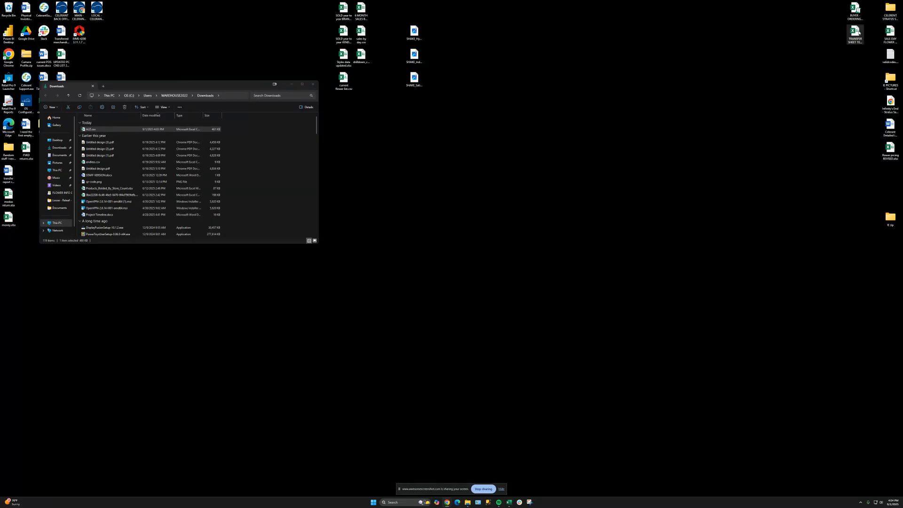
pyautogui.click(854, 9)
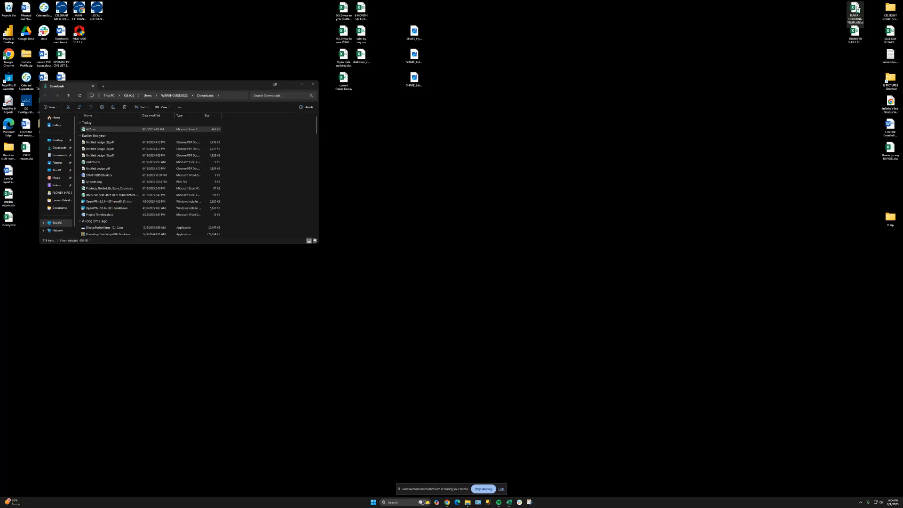
pyautogui.doubleClick(854, 8)
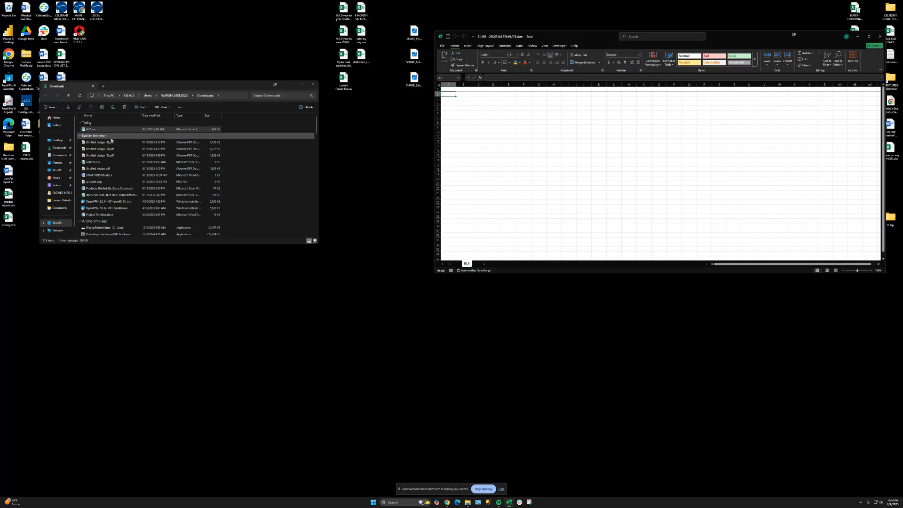
# Open A2Z.csv from the Downloads folder in Excel, maximize its window and enlarge the sheet view.
pyautogui.doubleClick(104, 130)
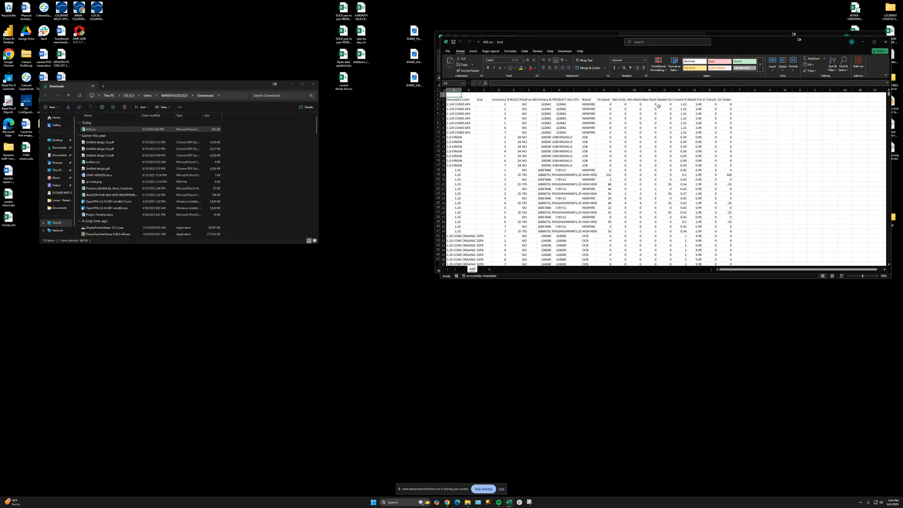
pyautogui.doubleClick(578, 44)
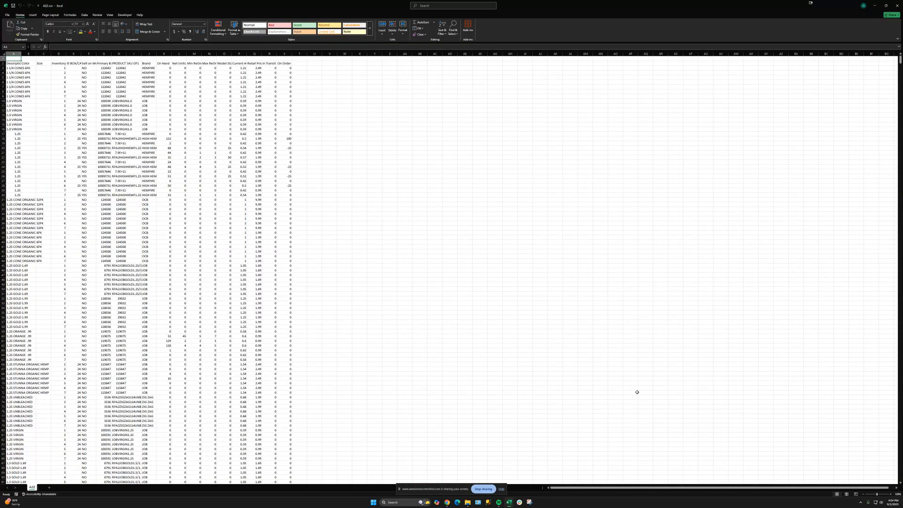
pyautogui.click(891, 495)
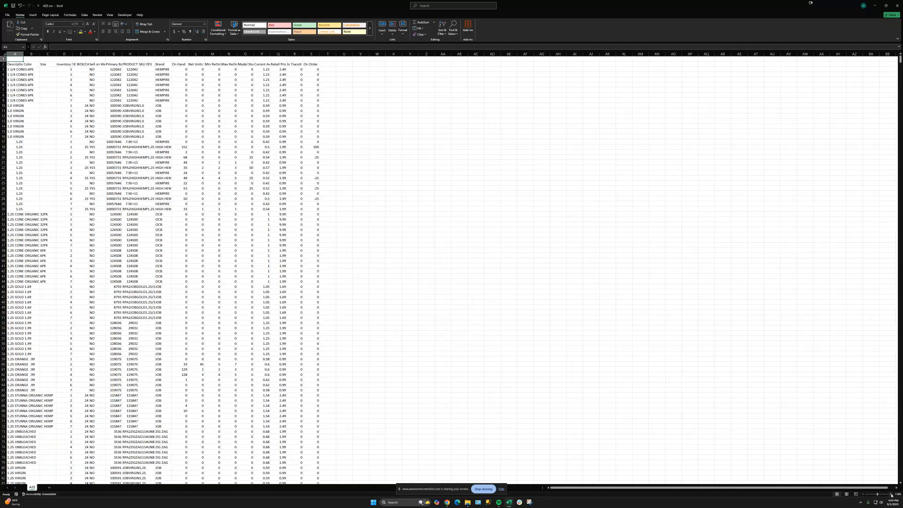
# Enlarge the A2Z sheet and run the buyer ordering template's macro on it to reorganize and format the report.
pyautogui.click(892, 495)
pyautogui.click(891, 494)
pyautogui.click(891, 495)
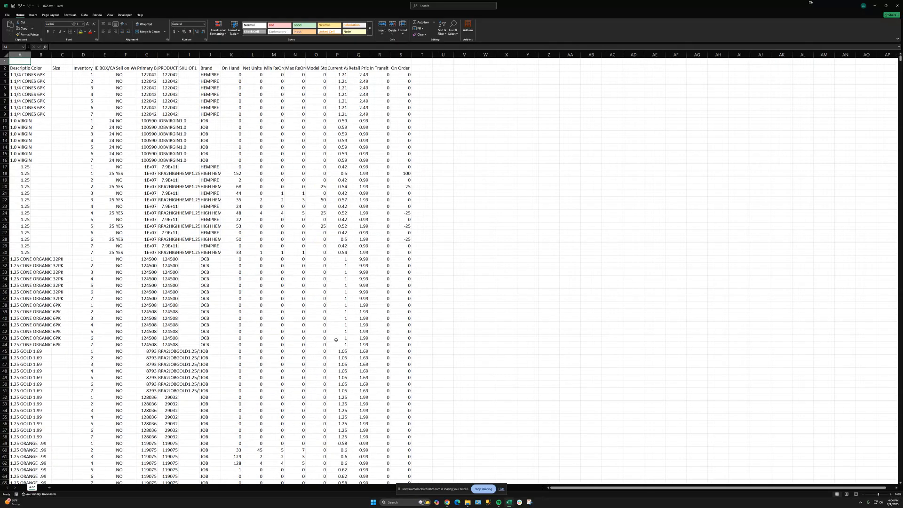
pyautogui.click(61, 152)
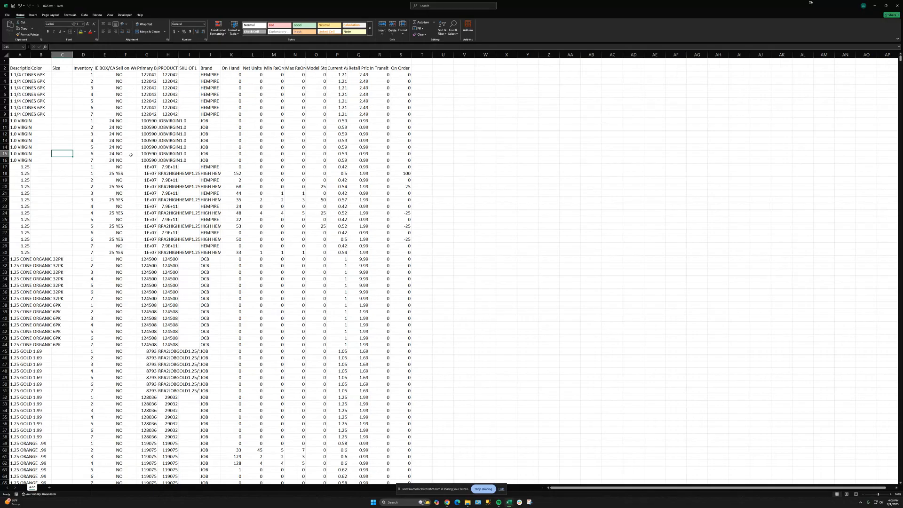
pyautogui.hotkey('ctrl', 'shift', 'a')
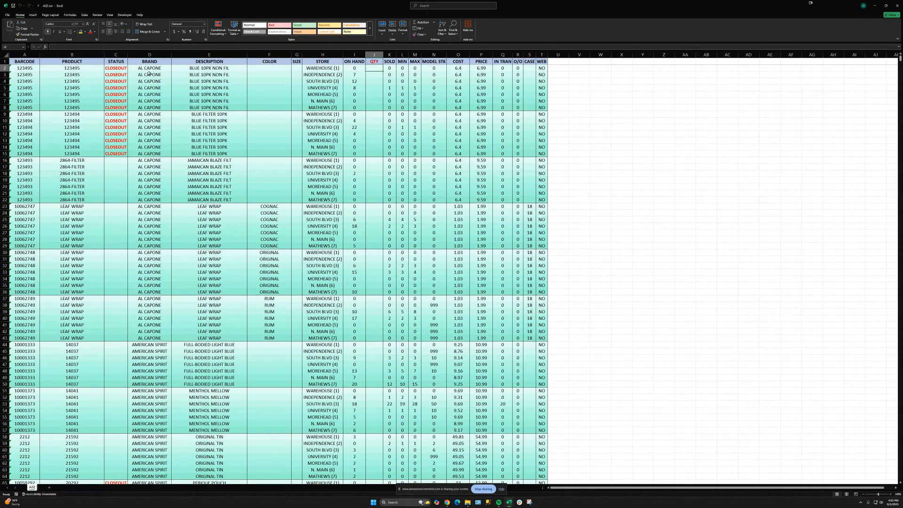
# Examine the formatted report's BRAND, DESCRIPTION, COLOR, SIZE, STORE, ON HAND and QTY columns, using the AL CAPONE rows as examples.
pyautogui.moveTo(149, 68); pyautogui.dragTo(153, 107)
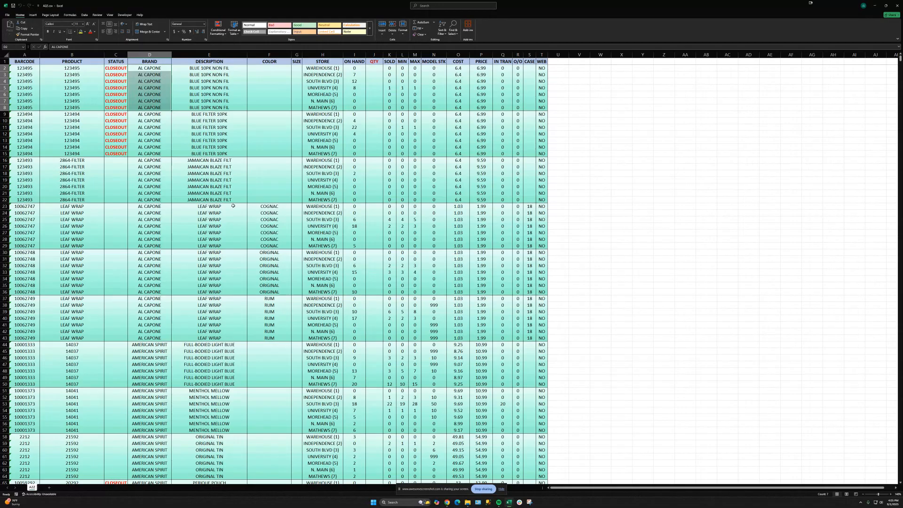
pyautogui.moveTo(151, 205); pyautogui.dragTo(152, 239)
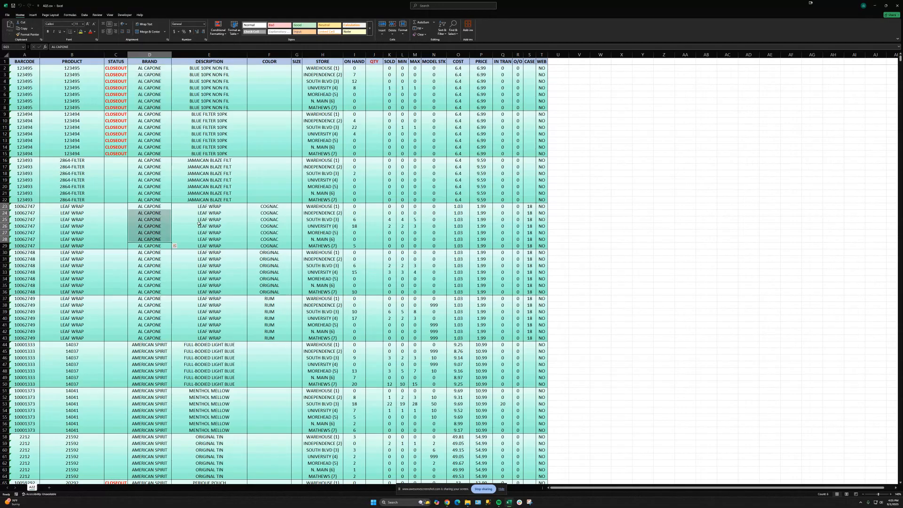
pyautogui.moveTo(210, 206); pyautogui.dragTo(220, 246)
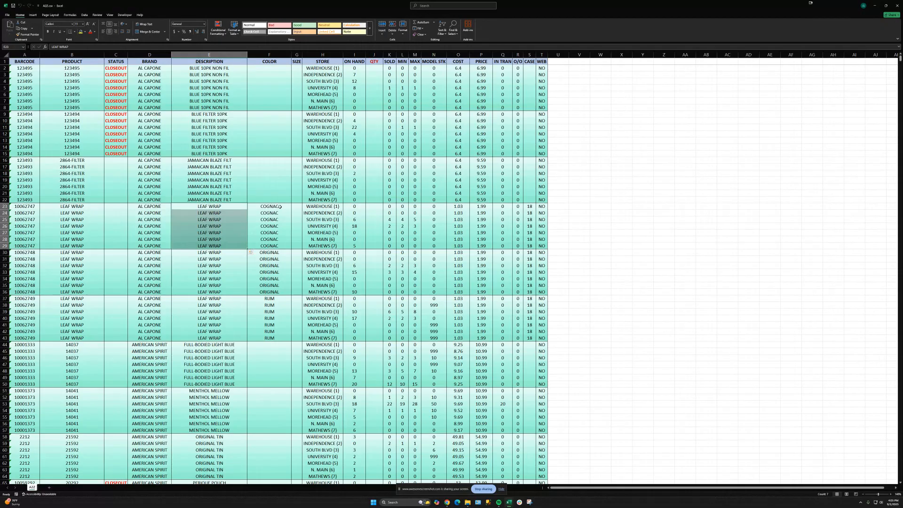
pyautogui.moveTo(279, 207); pyautogui.dragTo(284, 244)
pyautogui.moveTo(296, 207); pyautogui.dragTo(298, 245)
pyautogui.moveTo(323, 206); pyautogui.dragTo(326, 246)
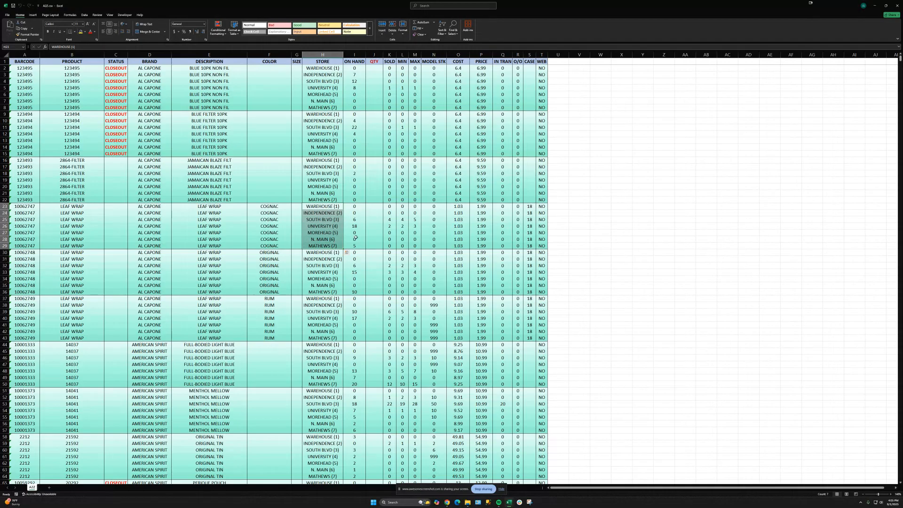
pyautogui.click(355, 54)
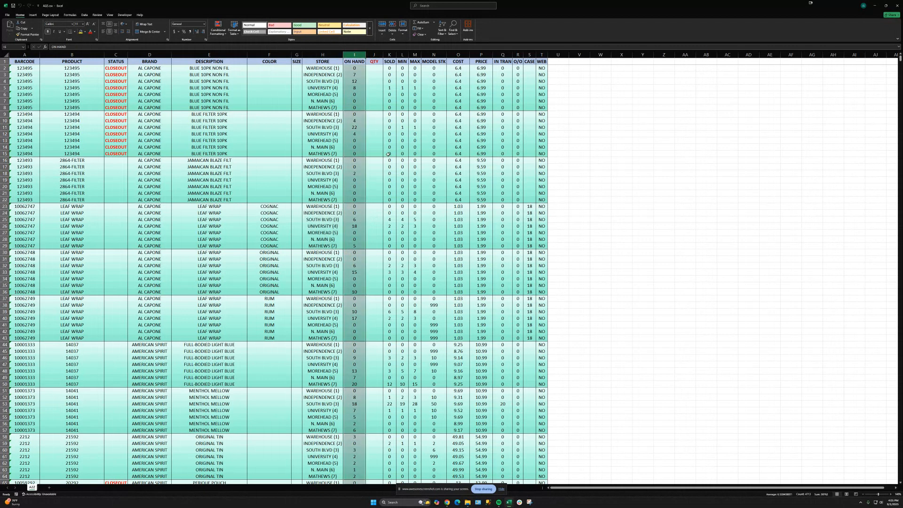
pyautogui.click(376, 54)
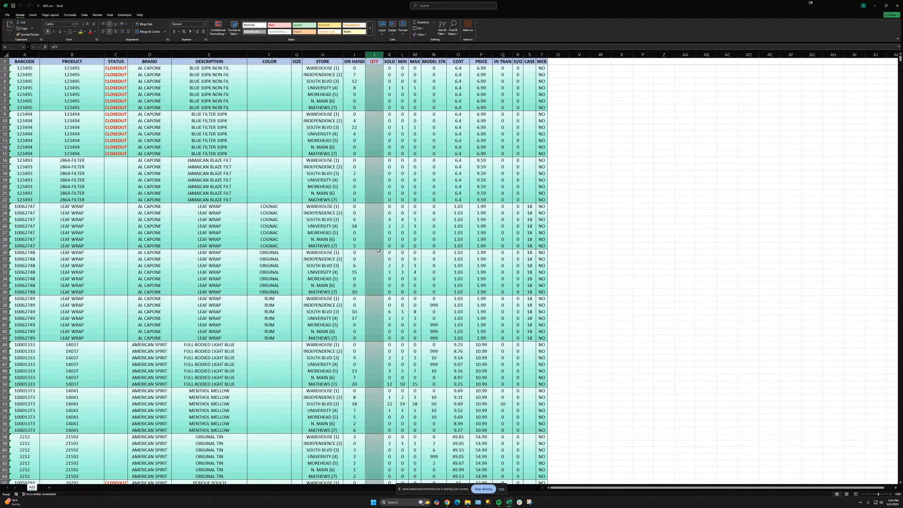
pyautogui.click(377, 220)
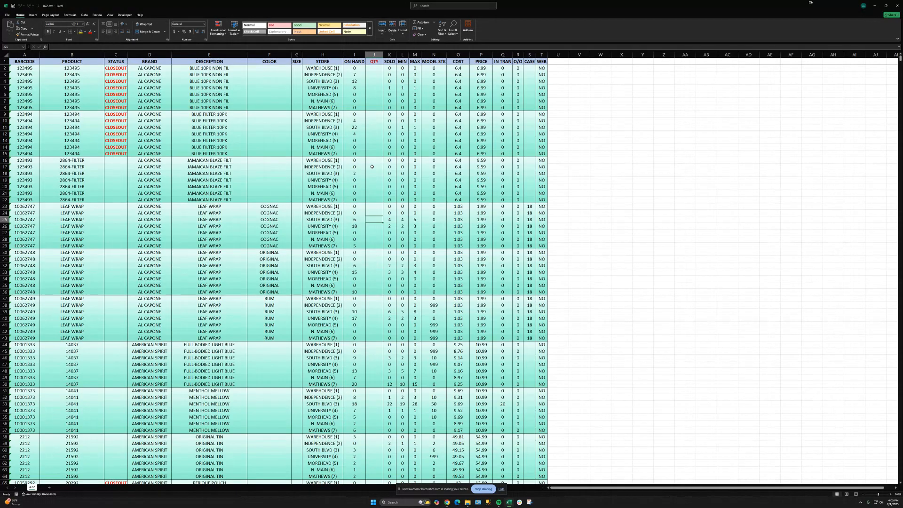
# Enter a QTY of 10 for BLUE FILTER 10PK at both MOREHEAD (5) and N. MAIN (6).
pyautogui.click(375, 141)
pyautogui.write('10')
pyautogui.press('Return')
pyautogui.write('10')
pyautogui.press('Return')
# Examine the SOLD, MIN, MAX, MODEL STK, COST and CASE columns, including the LEAF WRAP rows' costs and case sizes.
pyautogui.click(390, 54)
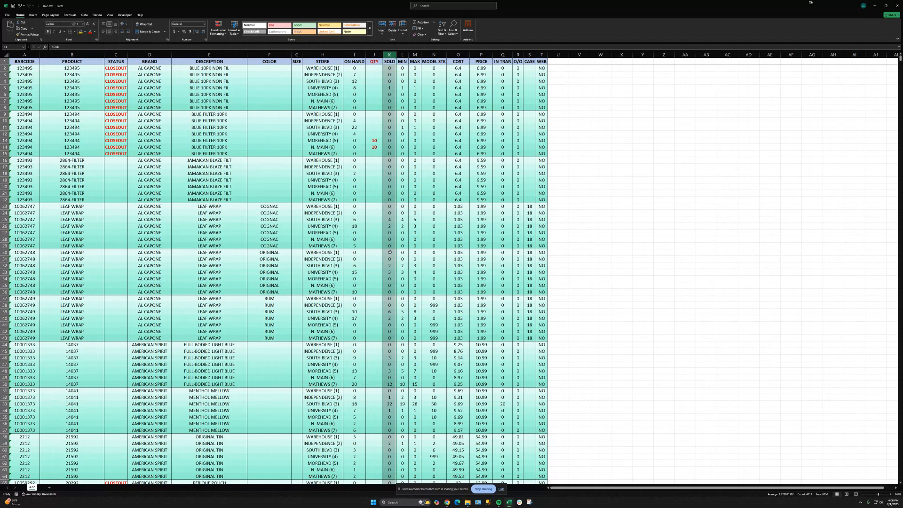
pyautogui.click(408, 55)
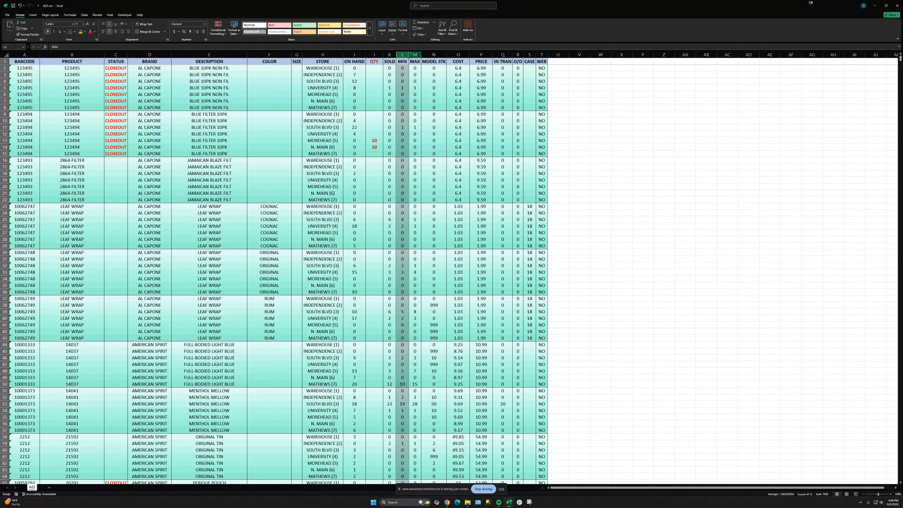
pyautogui.click(415, 55)
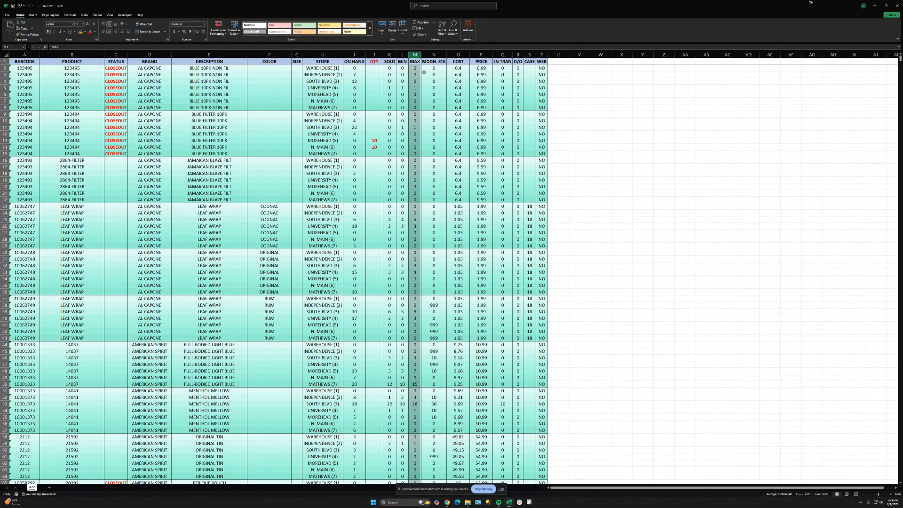
pyautogui.click(434, 55)
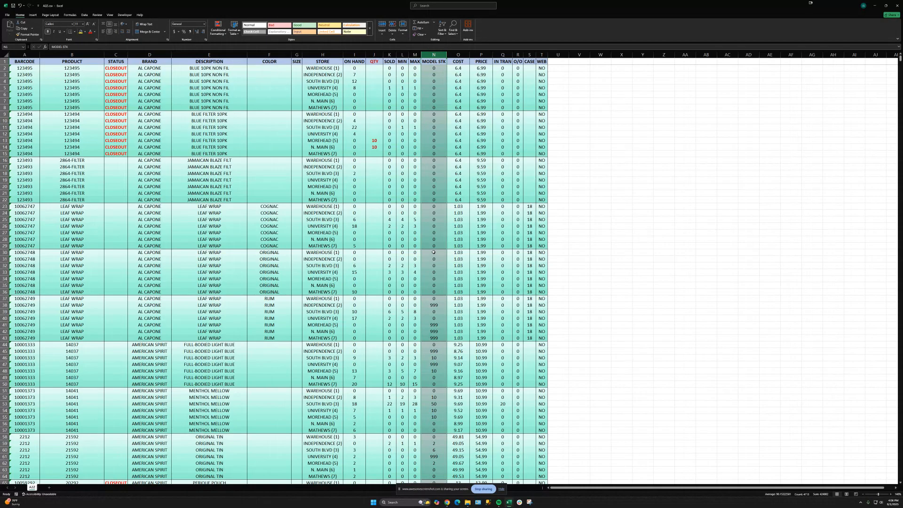
pyautogui.click(431, 305)
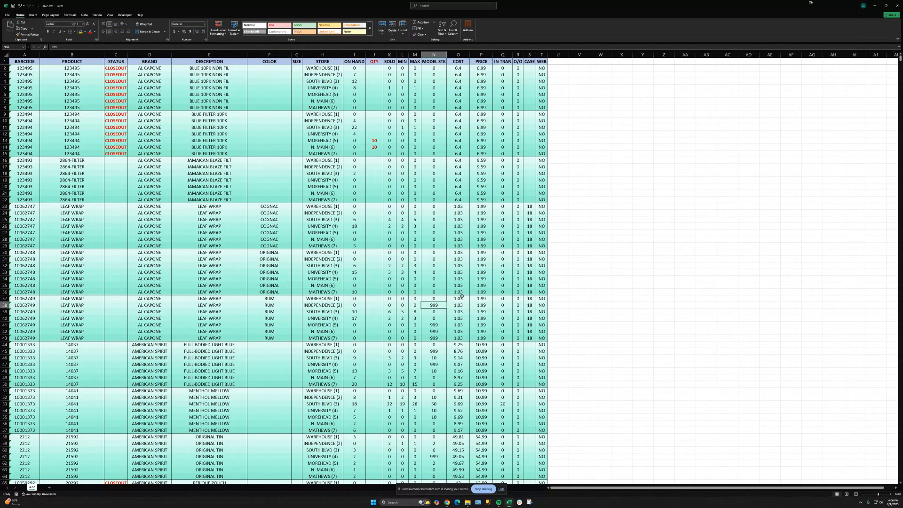
pyautogui.moveTo(458, 300); pyautogui.dragTo(458, 338)
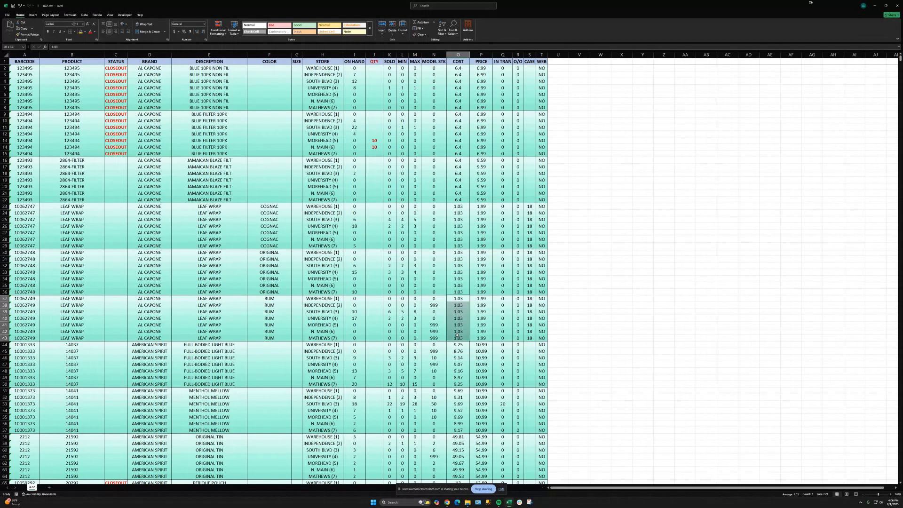
pyautogui.click(460, 299)
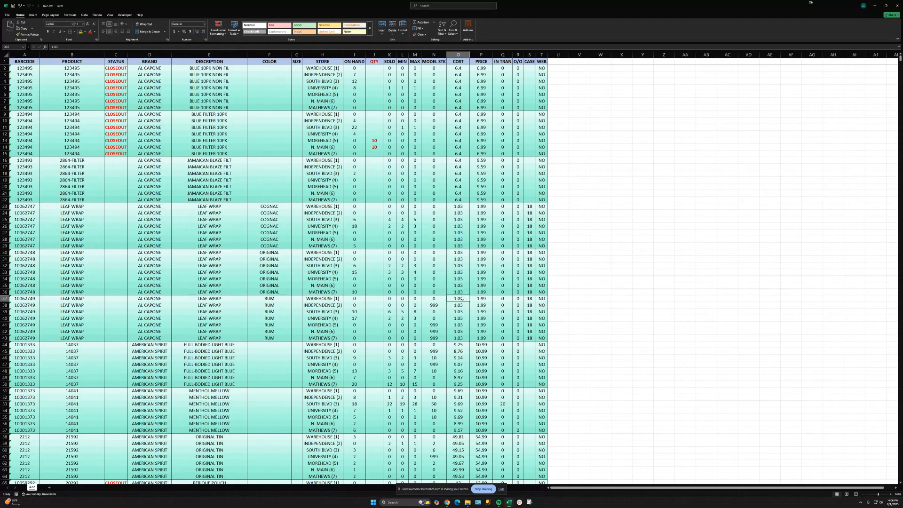
pyautogui.moveTo(462, 299); pyautogui.dragTo(459, 337)
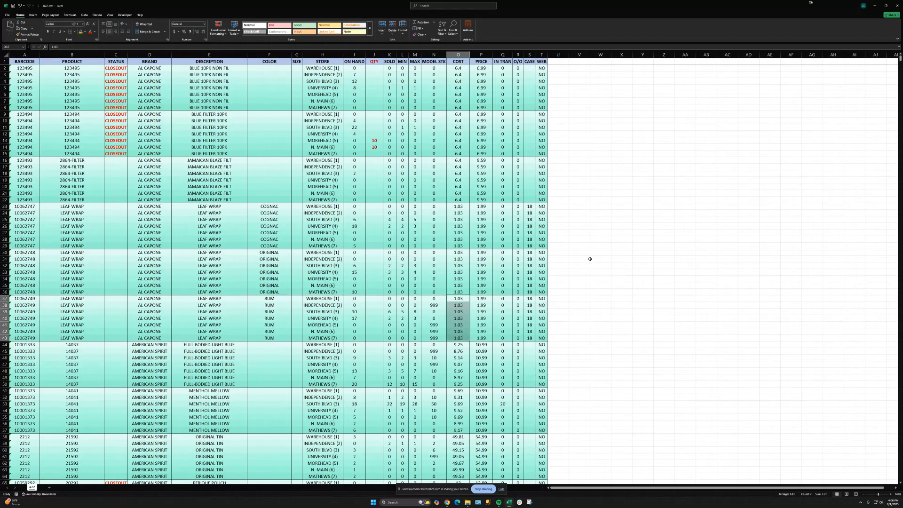
pyautogui.moveTo(529, 299); pyautogui.dragTo(531, 339)
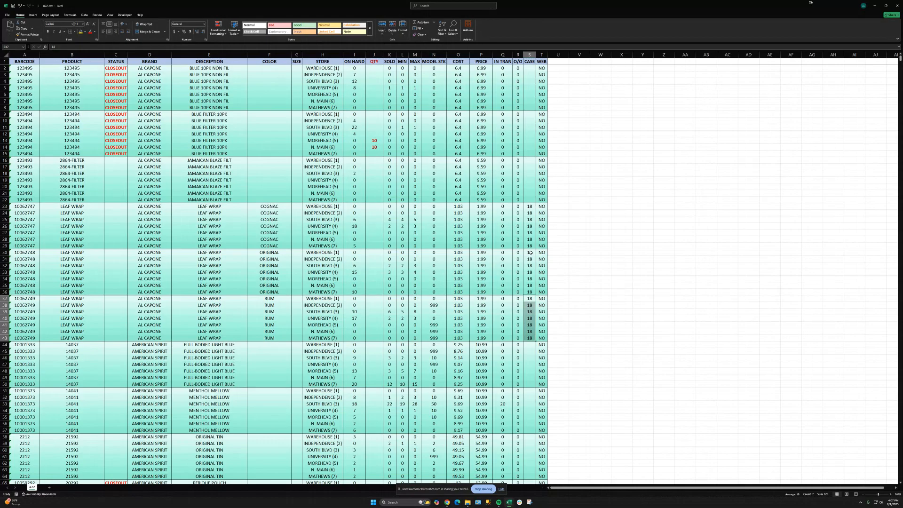
pyautogui.moveTo(533, 206); pyautogui.dragTo(533, 247)
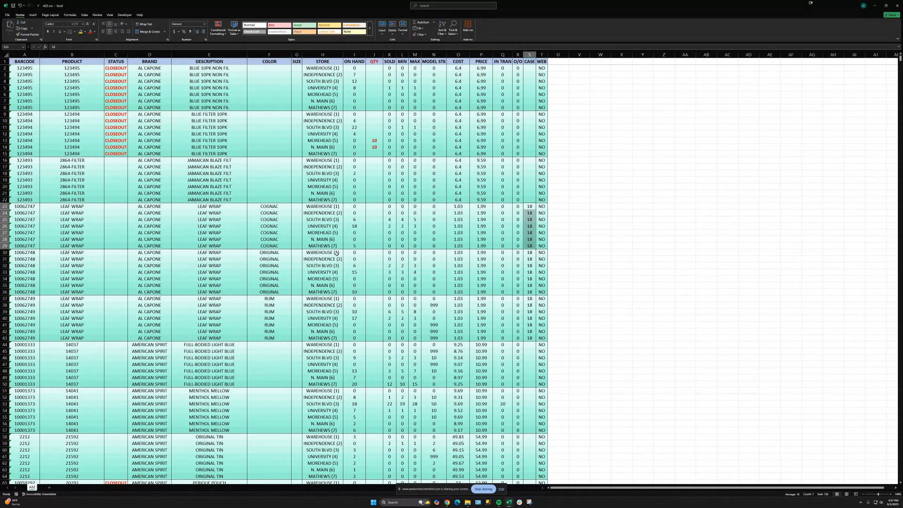
# Clear the QTY values entered for BLUE FILTER 10PK and look through the product rows below.
pyautogui.moveTo(379, 132); pyautogui.dragTo(379, 151)
pyautogui.press('Delete')
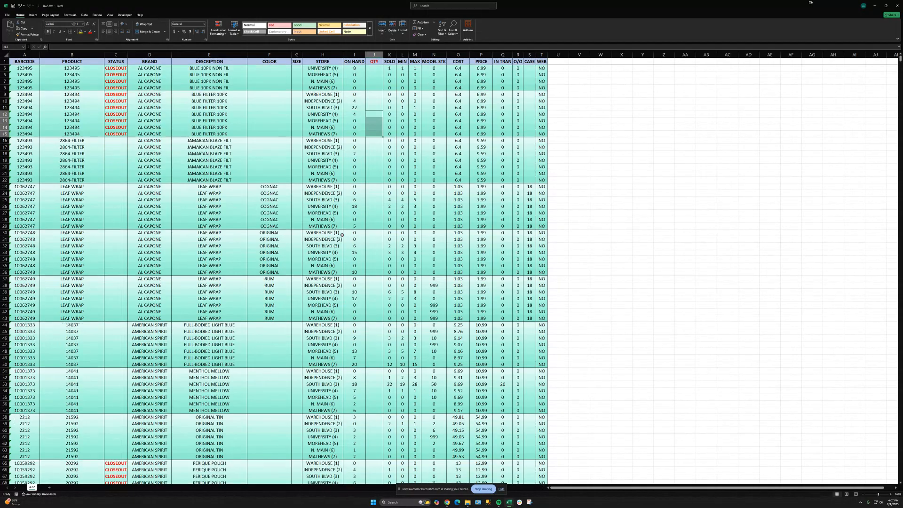
pyautogui.scroll(-3, 342, 235)
pyautogui.scroll(-2, 342, 234)
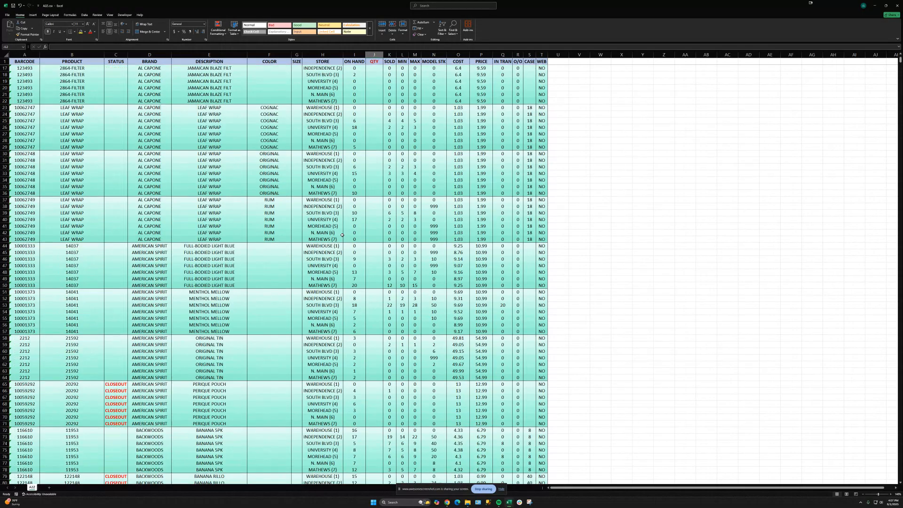
pyautogui.scroll(-2, 342, 235)
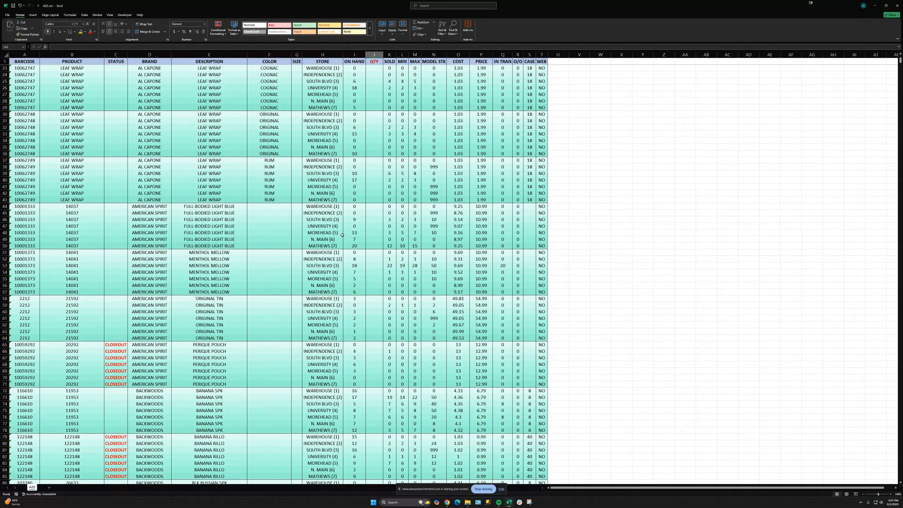
pyautogui.scroll(-5, 342, 235)
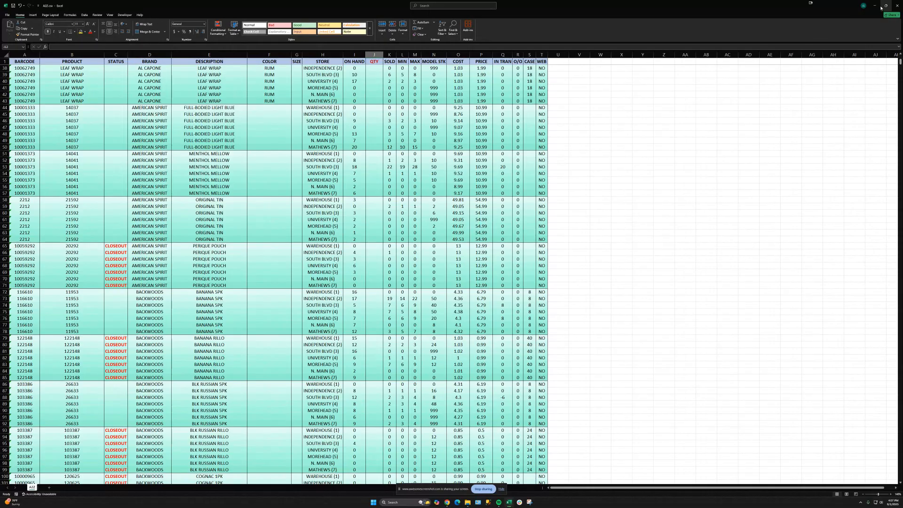
# Minimize the A2Z workbook, open TRANSFER SHEET TEMPLATE from the desktop, and enlarge its window and sheet view.
pyautogui.click(865, 6)
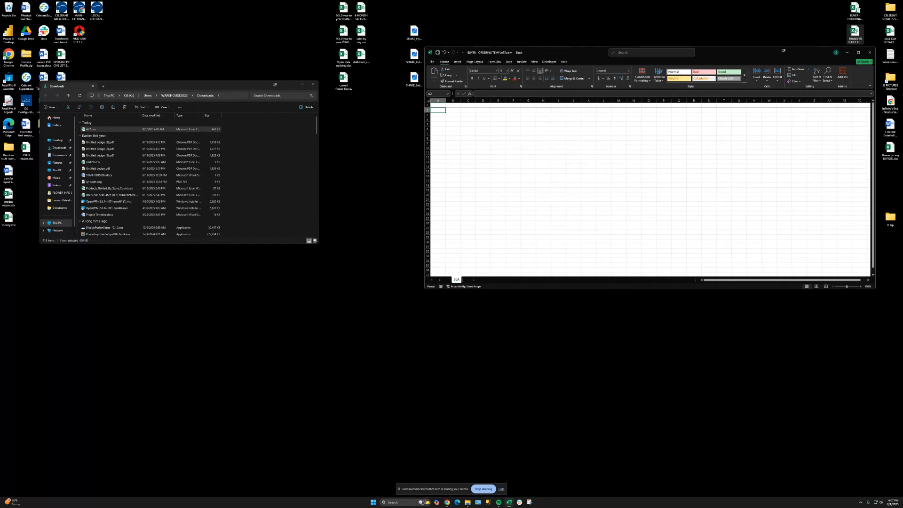
pyautogui.doubleClick(856, 33)
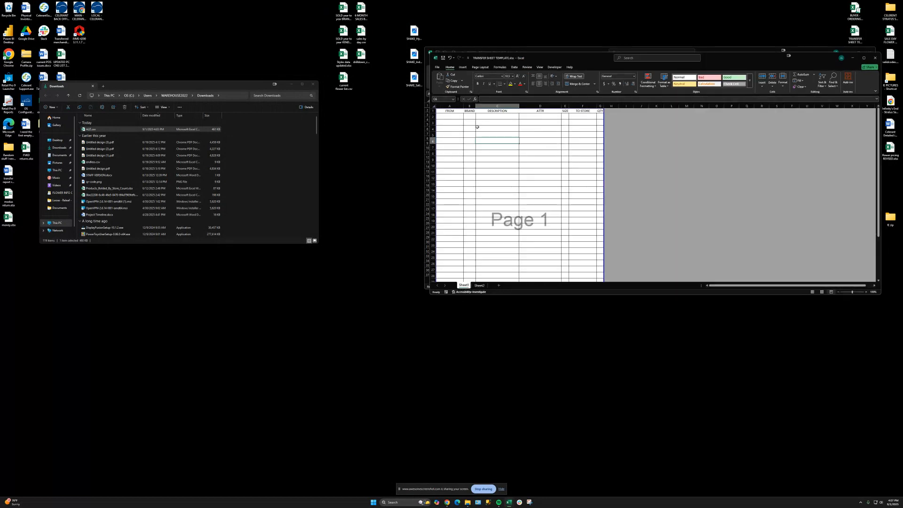
pyautogui.moveTo(561, 59); pyautogui.dragTo(567, 11)
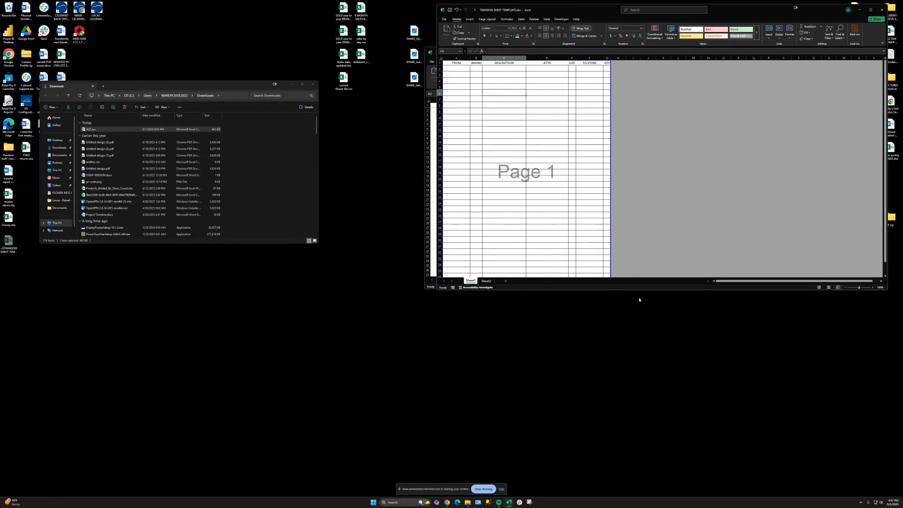
pyautogui.moveTo(640, 291); pyautogui.dragTo(649, 493)
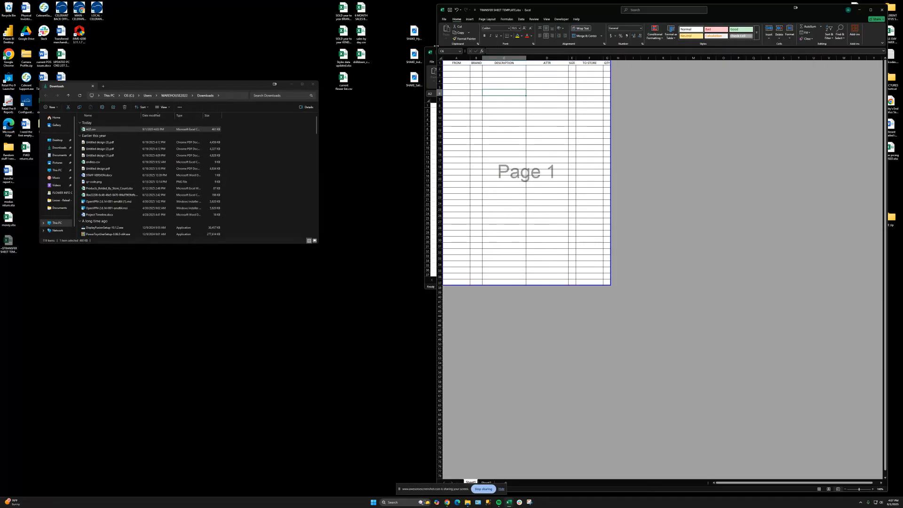
pyautogui.click(873, 490)
pyautogui.click(873, 490)
pyautogui.click(874, 490)
pyautogui.click(874, 490)
pyautogui.click(874, 489)
pyautogui.click(873, 490)
pyautogui.click(794, 307)
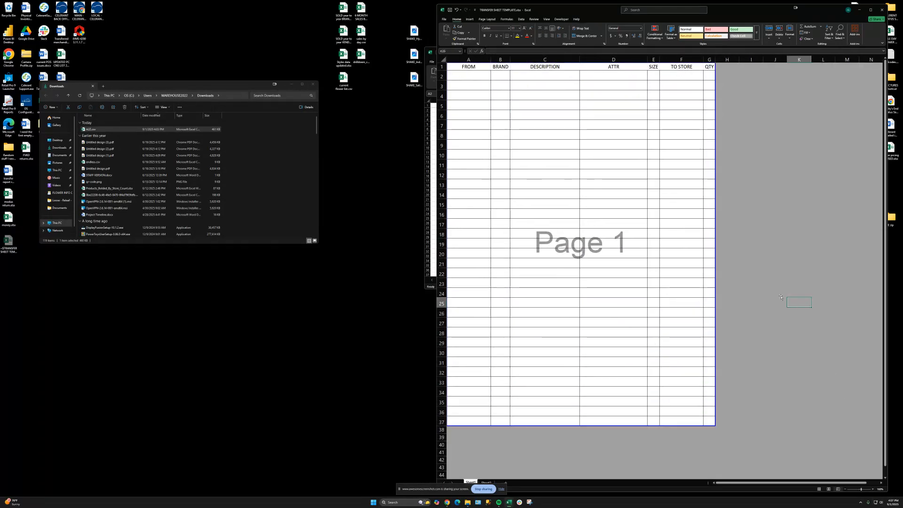
# Return to the A2Z workbook and examine the BACKWOODS BANANA 5PK rows' on-hand stock and case sizes by store.
pyautogui.click(509, 502)
pyautogui.click(514, 487)
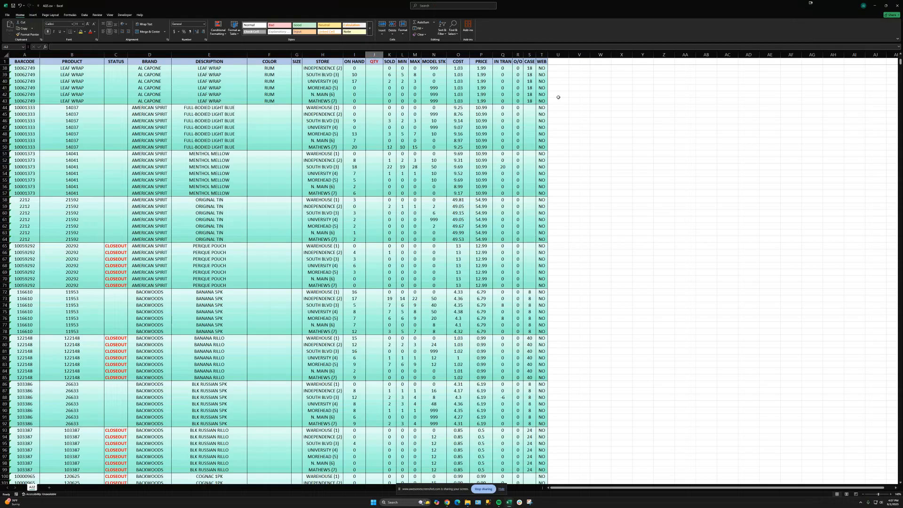
pyautogui.scroll(-7, 254, 257)
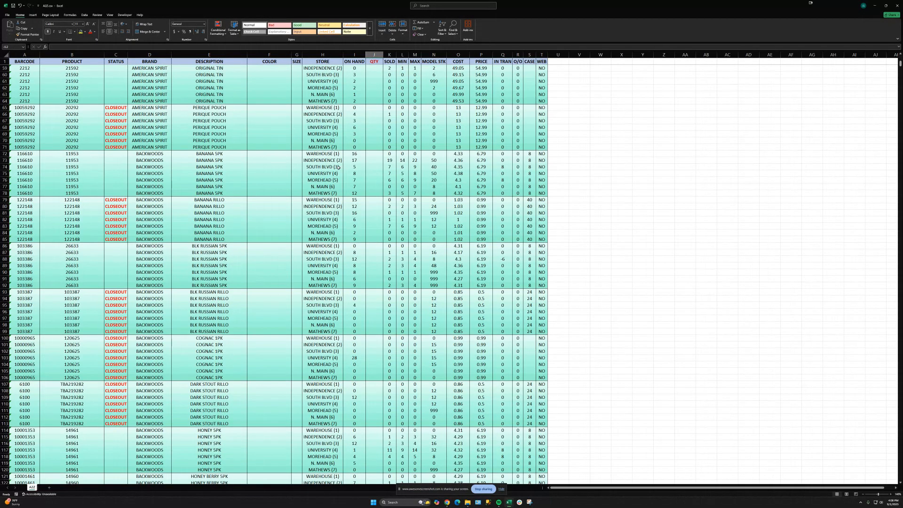
pyautogui.click(340, 168)
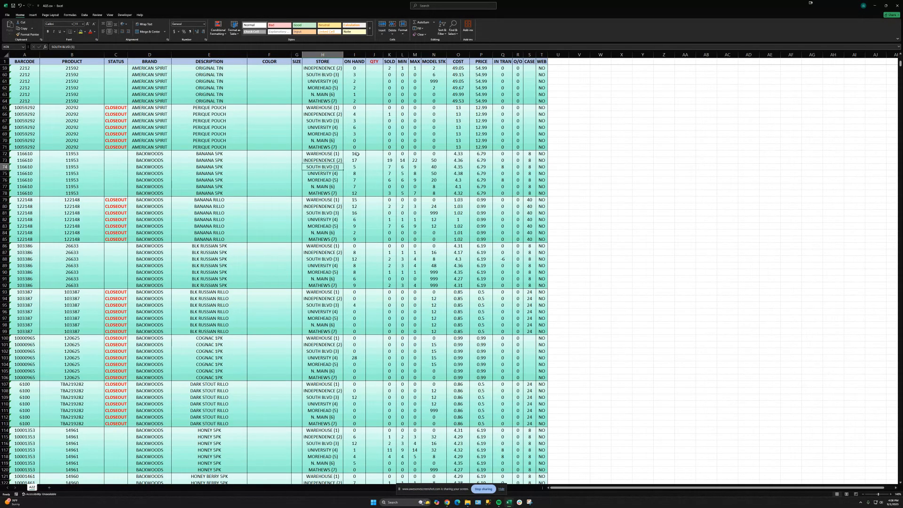
pyautogui.moveTo(525, 154); pyautogui.dragTo(530, 180)
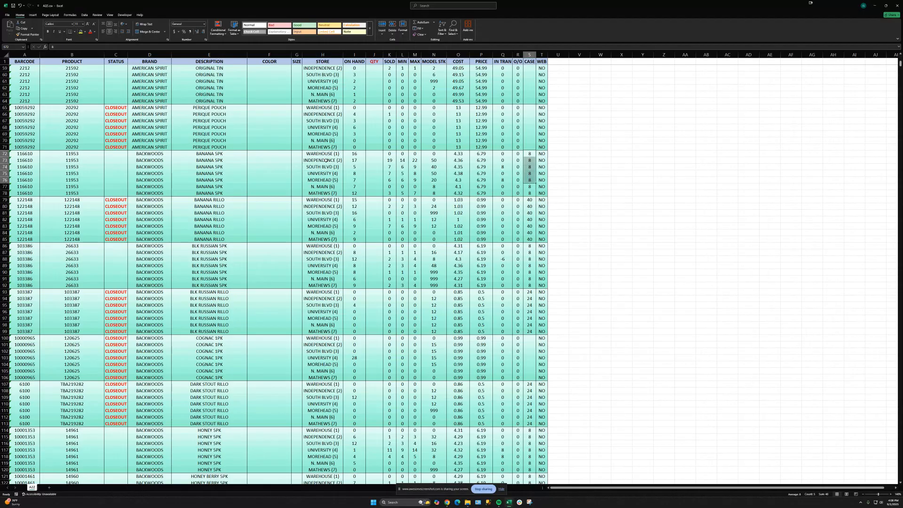
pyautogui.click(325, 161)
pyautogui.click(328, 167)
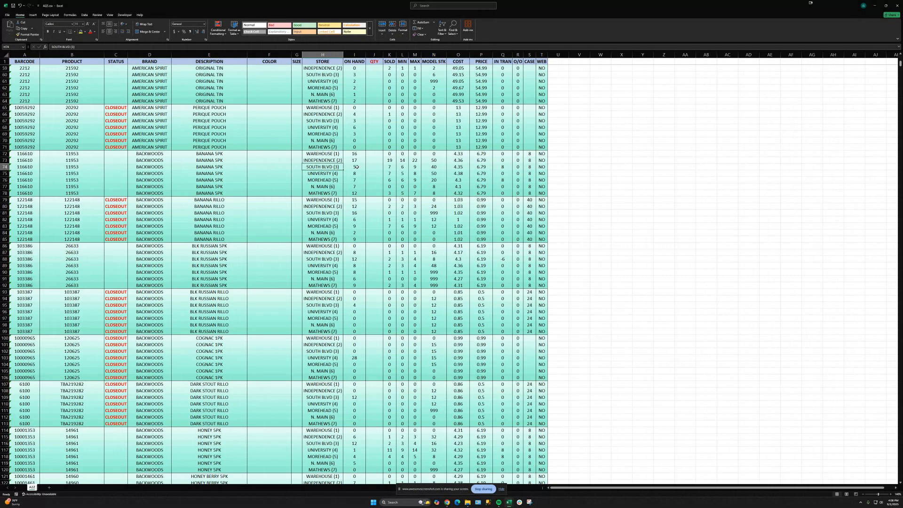
pyautogui.click(357, 167)
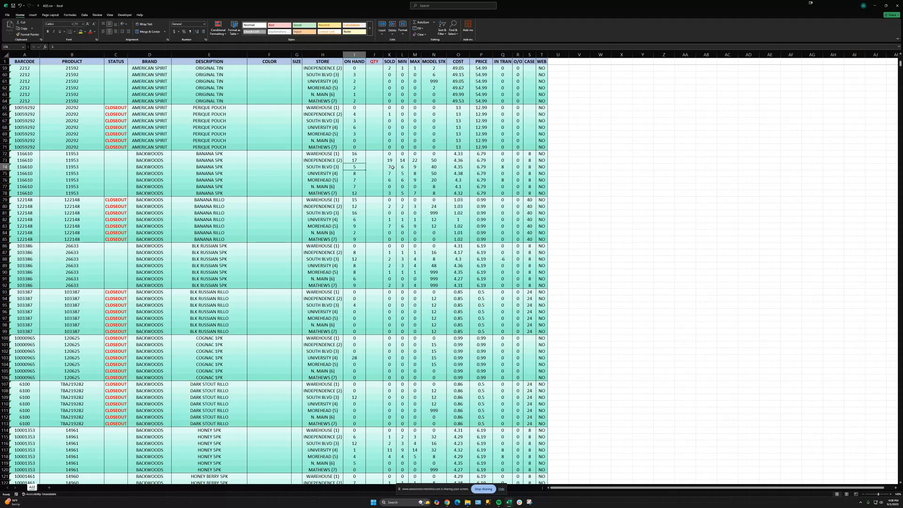
# Copy the BANANA 5PK brand-through-store cells for SOUTH BLVD (3) and paste them as values into the transfer sheet's first empty row, starting at BRAND.
pyautogui.click(339, 167)
pyautogui.moveTo(304, 168); pyautogui.dragTo(159, 168)
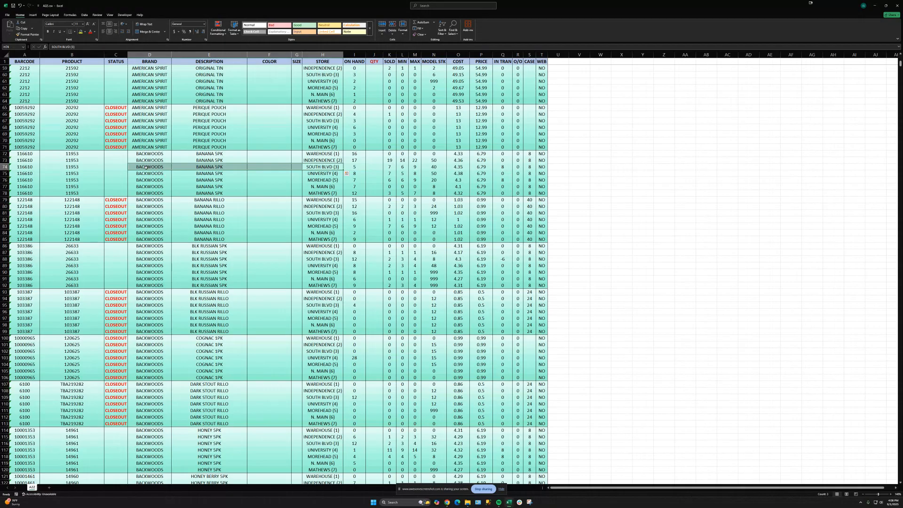
pyautogui.hotkey('ctrl', 'c')
pyautogui.moveTo(509, 502)
pyautogui.click(558, 481)
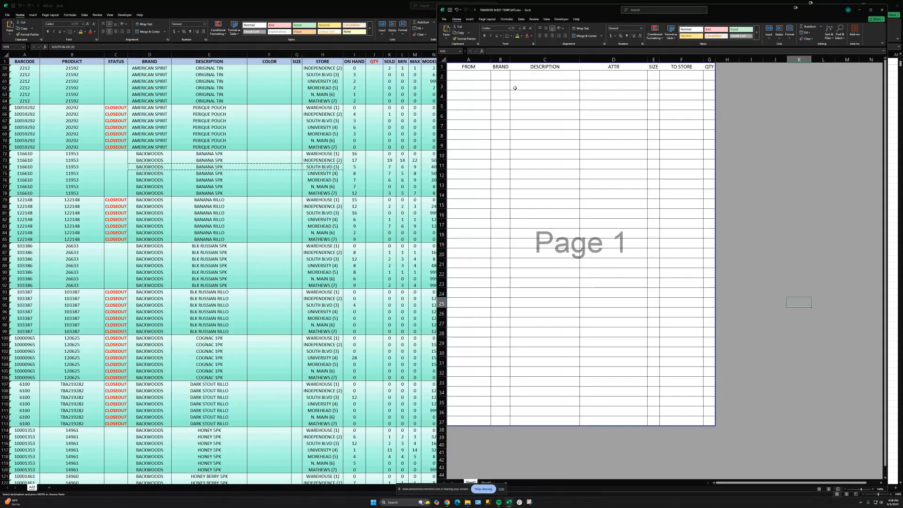
pyautogui.click(502, 75)
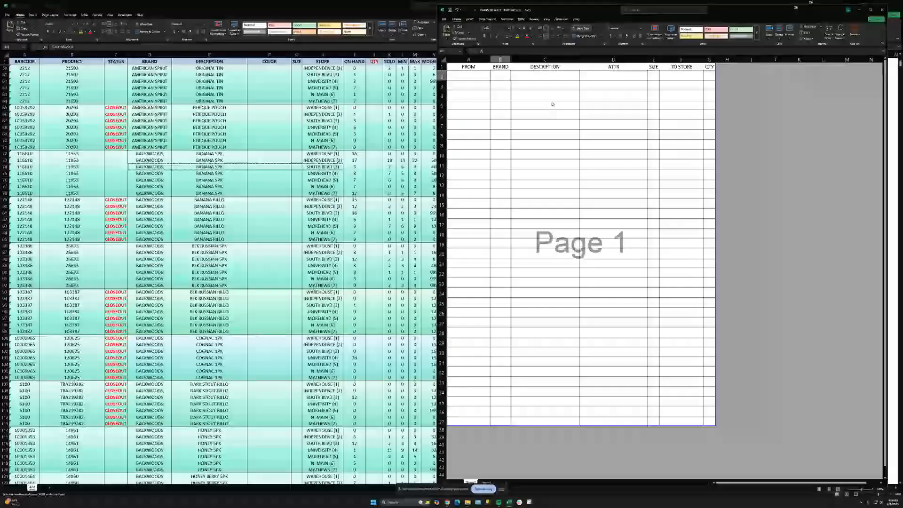
pyautogui.hotkey('ctrl', 'v')
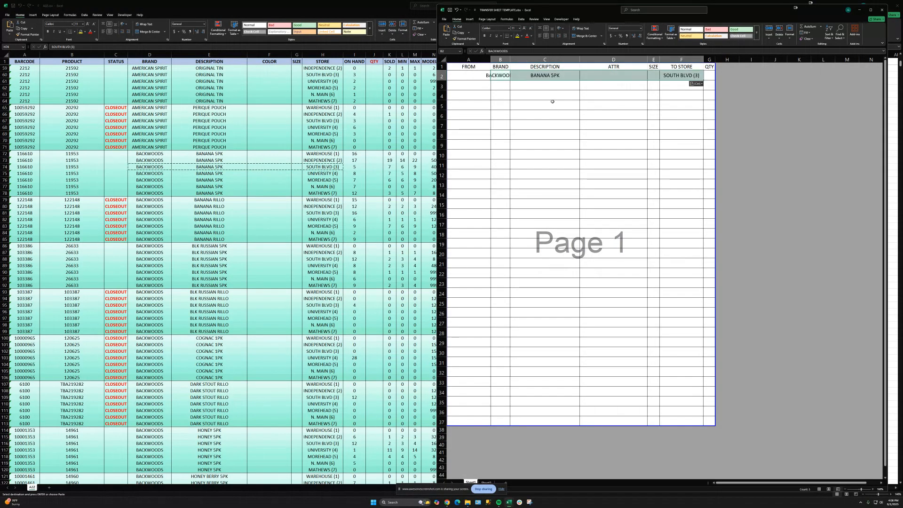
pyautogui.click(702, 84)
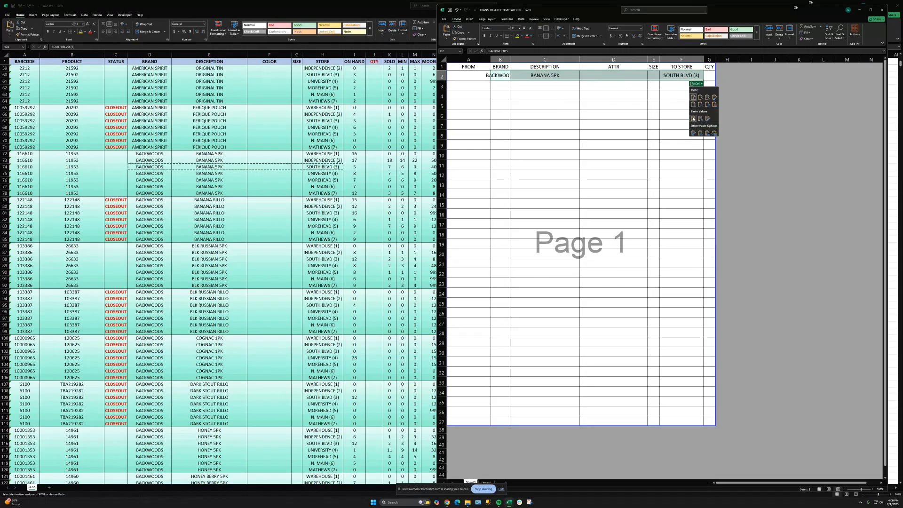
pyautogui.click(694, 119)
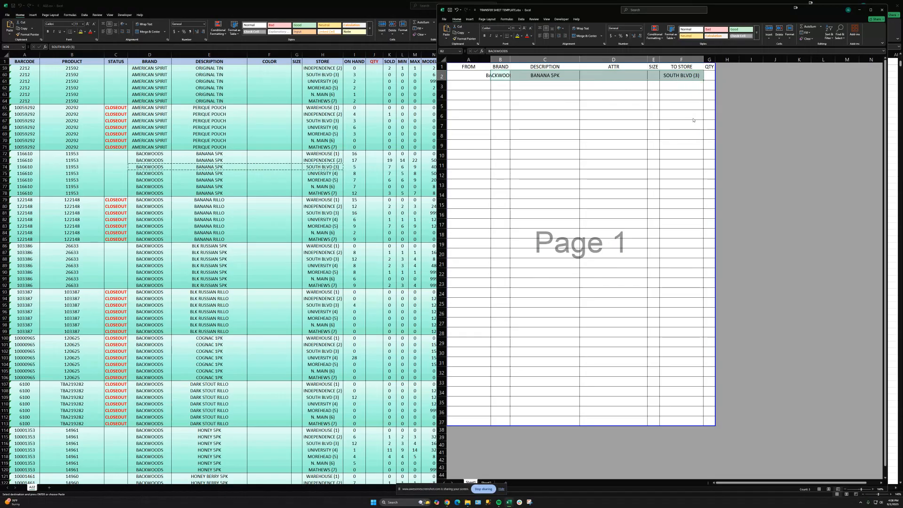
# Set the BANANA 5PK transfer row's FROM store to WH (1) and its QTY to 8.
pyautogui.click(489, 77)
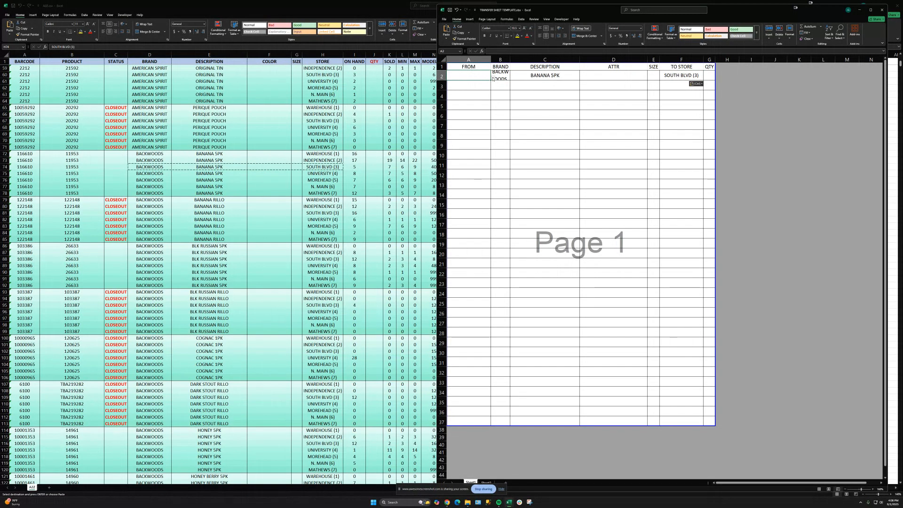
pyautogui.click(493, 79)
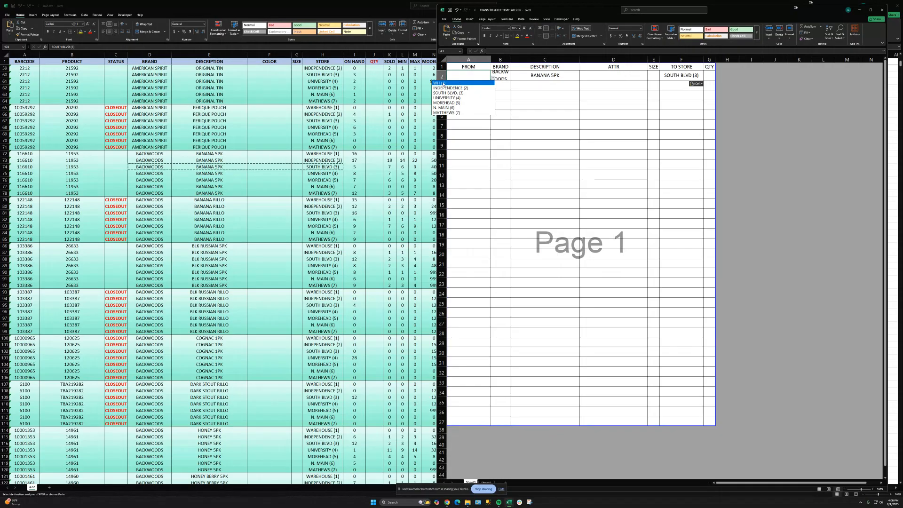
pyautogui.click(443, 83)
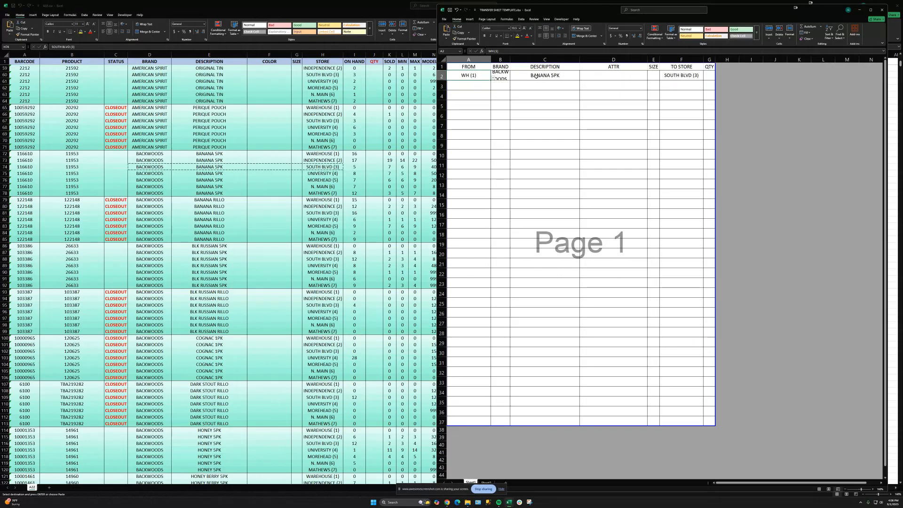
pyautogui.click(710, 76)
pyautogui.write('8')
pyautogui.click(621, 95)
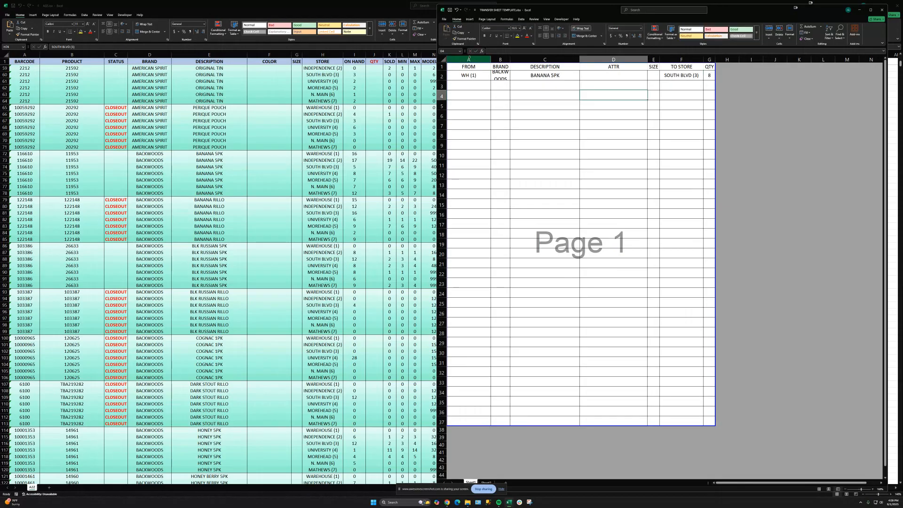
# Autofit the transfer sheet's columns from FROM through QTY to their contents.
pyautogui.moveTo(474, 86); pyautogui.dragTo(651, 410)
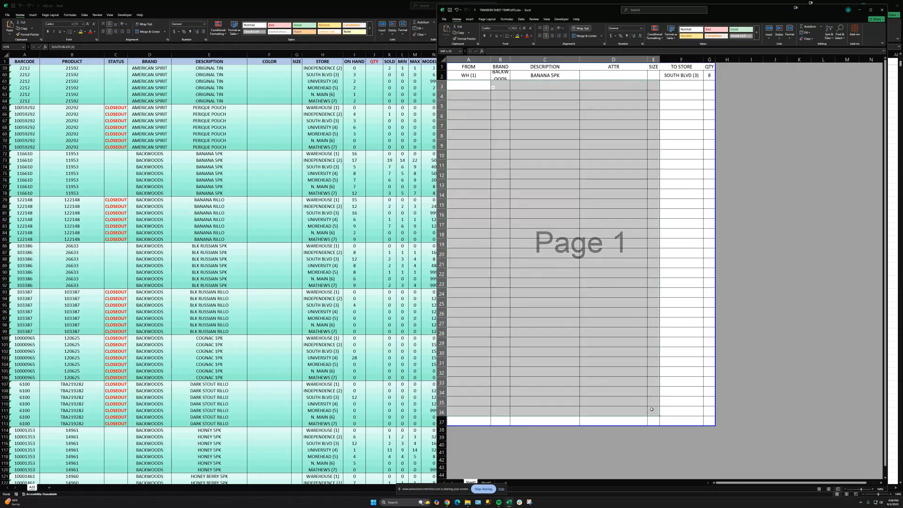
pyautogui.click(681, 312)
pyautogui.moveTo(472, 56); pyautogui.dragTo(709, 61)
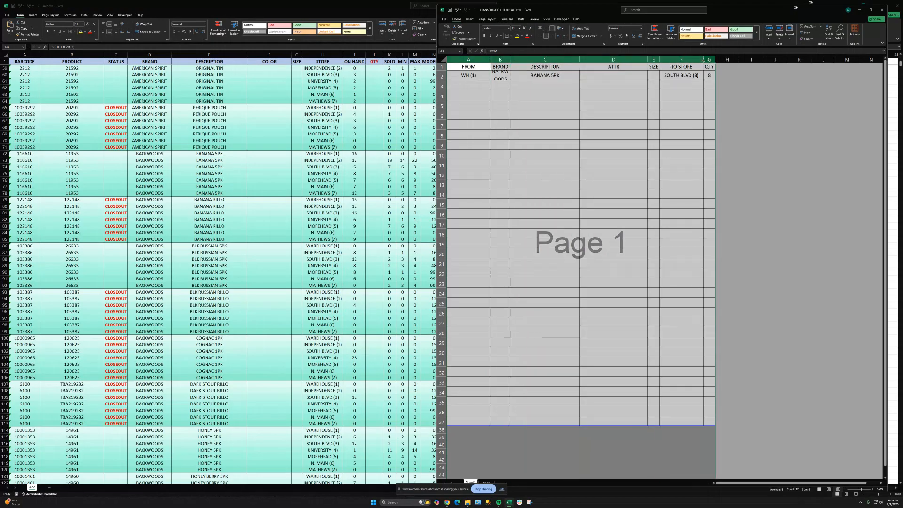
pyautogui.doubleClick(580, 58)
pyautogui.click(502, 101)
pyautogui.moveTo(476, 75); pyautogui.dragTo(538, 224)
pyautogui.click(487, 111)
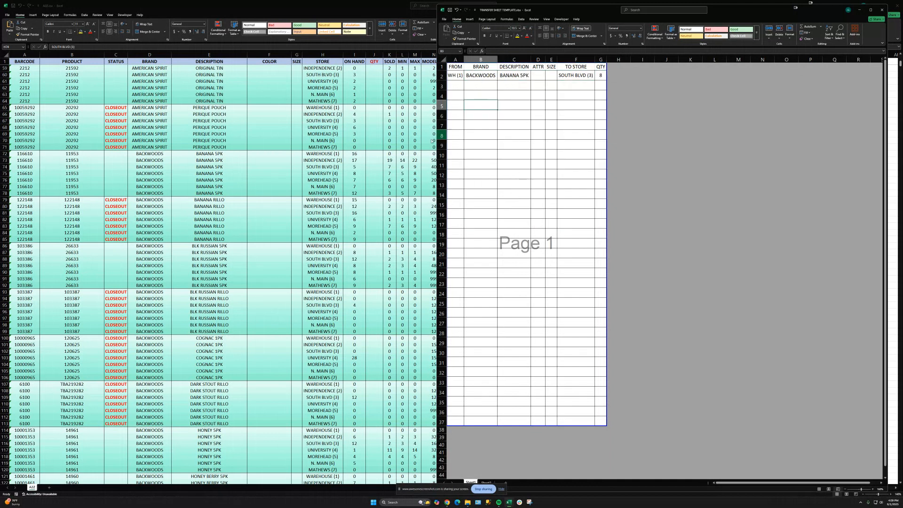
# Minimize the transfer sheet and enter a QTY of 8 for BANANA 5PK at WAREHOUSE (1) in the A2Z workbook.
pyautogui.click(859, 11)
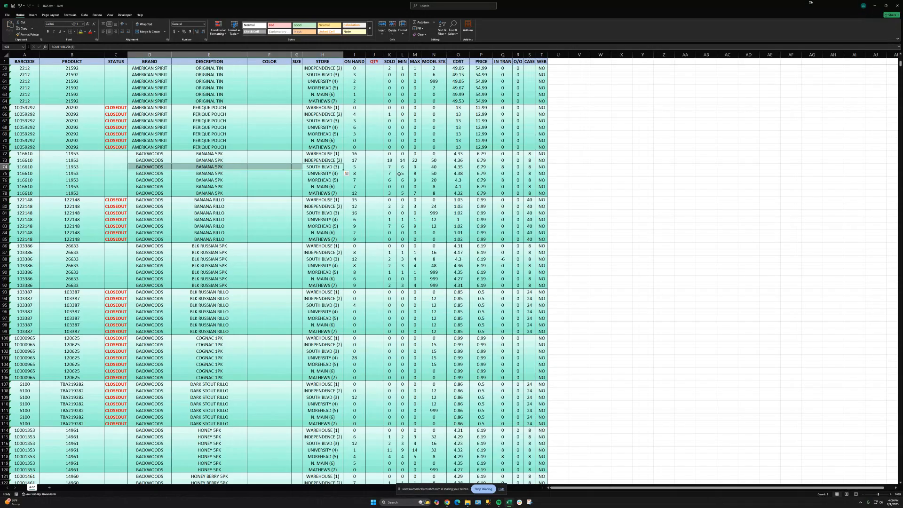
pyautogui.click(360, 167)
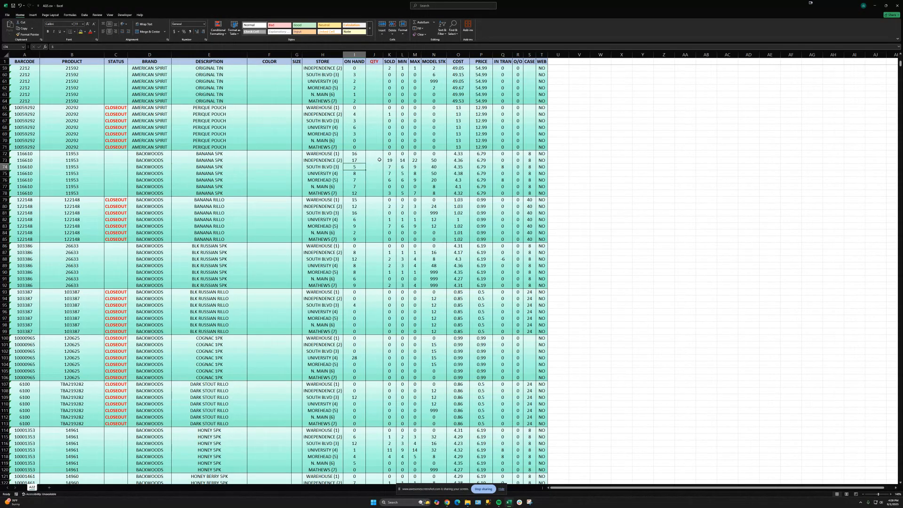
pyautogui.click(376, 154)
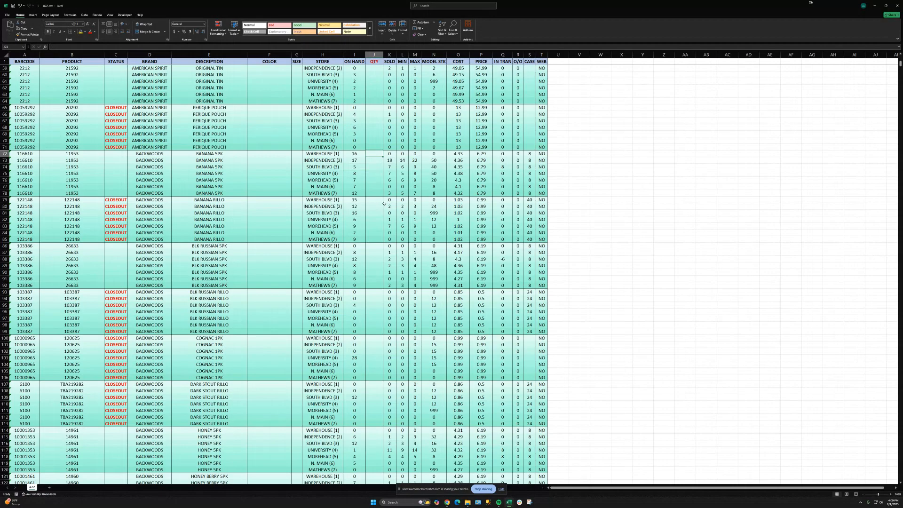
pyautogui.write('8')
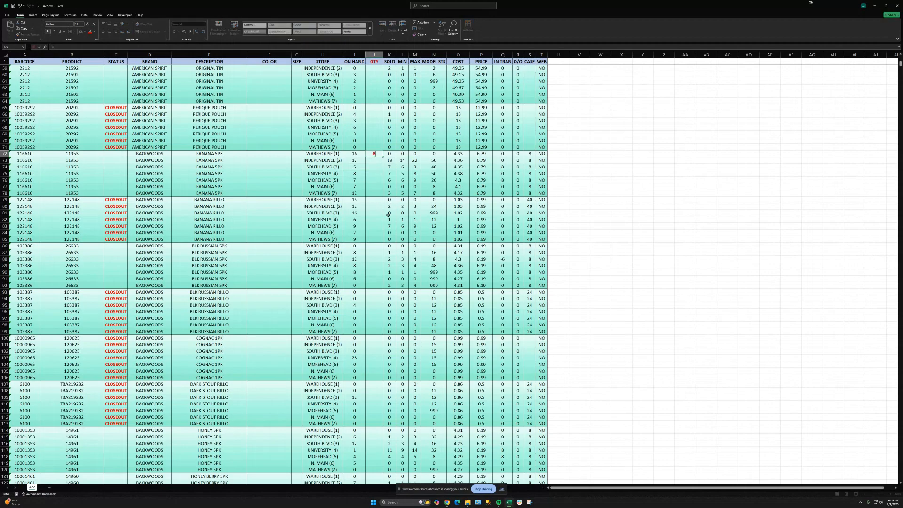
pyautogui.click(379, 213)
# Look through the brands and descriptions of the product rows from BACKWOODS down to DUTCH MASTERS.
pyautogui.scroll(-3, 377, 236)
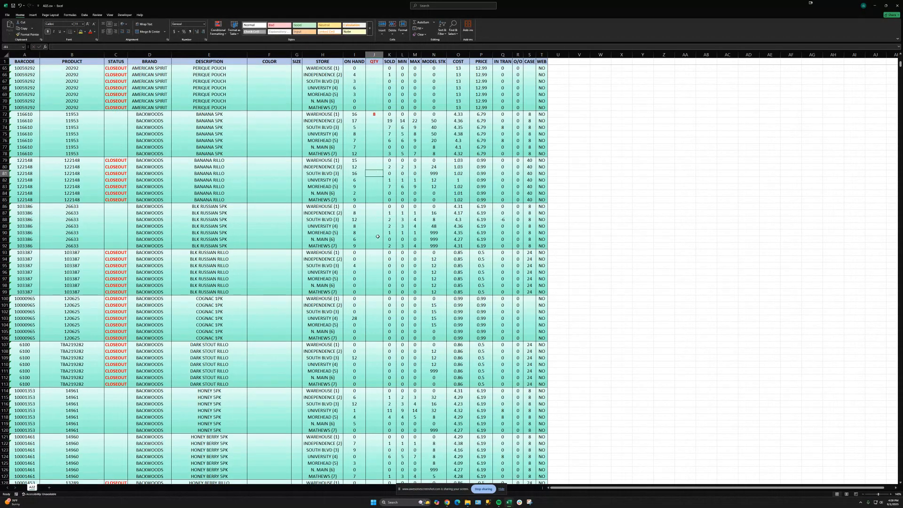
pyautogui.scroll(-20, 378, 236)
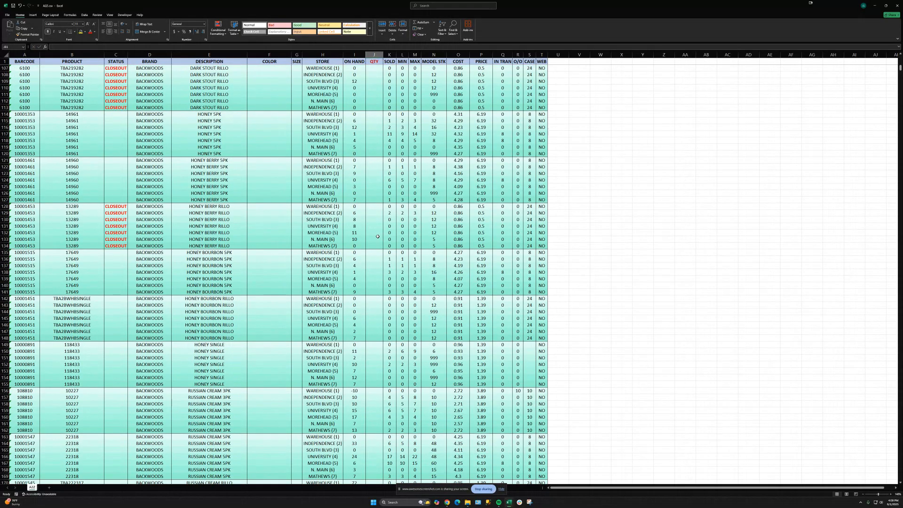
pyautogui.scroll(-10, 377, 236)
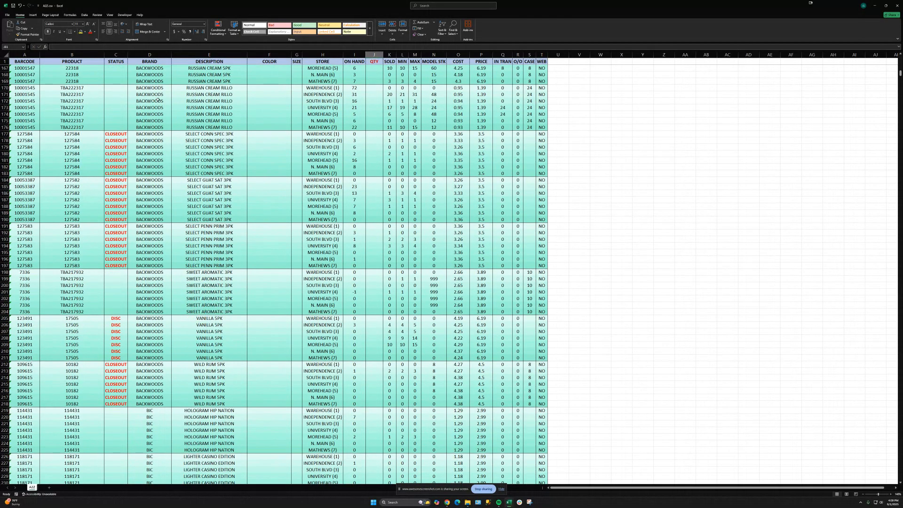
pyautogui.moveTo(155, 88); pyautogui.dragTo(141, 255)
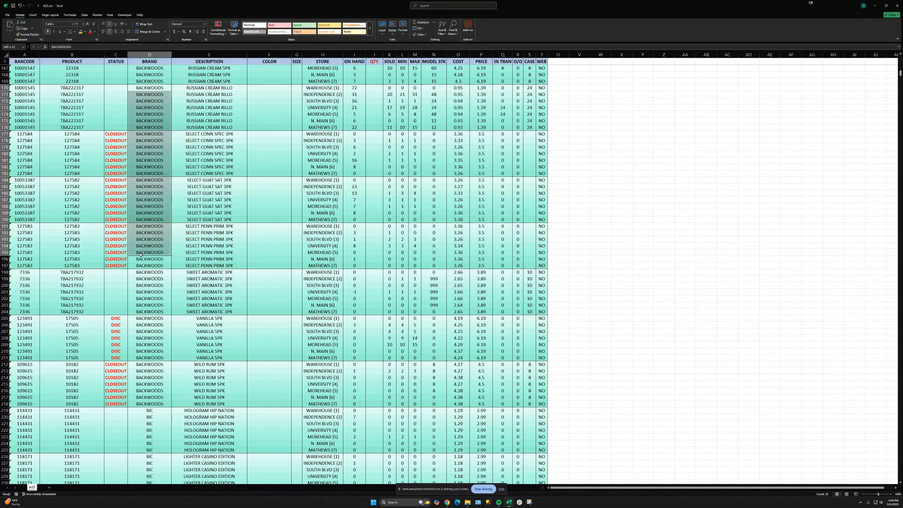
pyautogui.moveTo(209, 88); pyautogui.dragTo(223, 267)
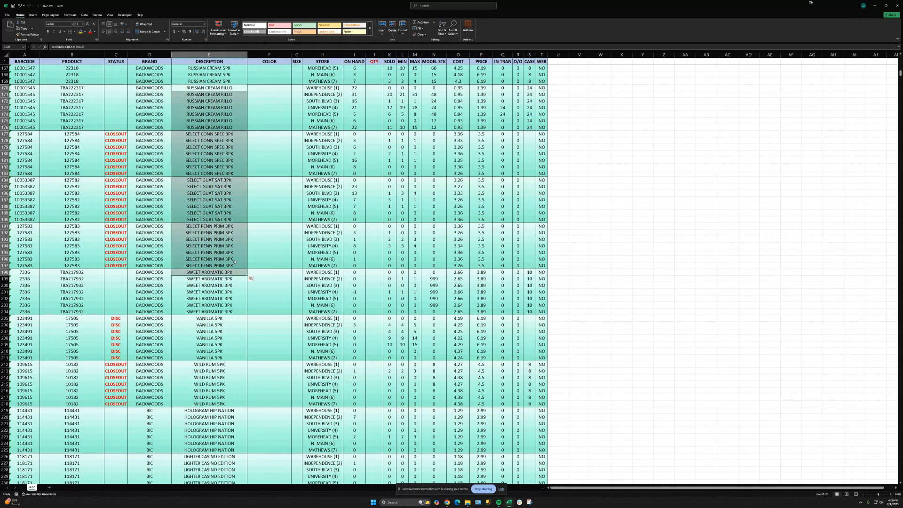
pyautogui.scroll(-20, 364, 221)
pyautogui.scroll(-20, 364, 220)
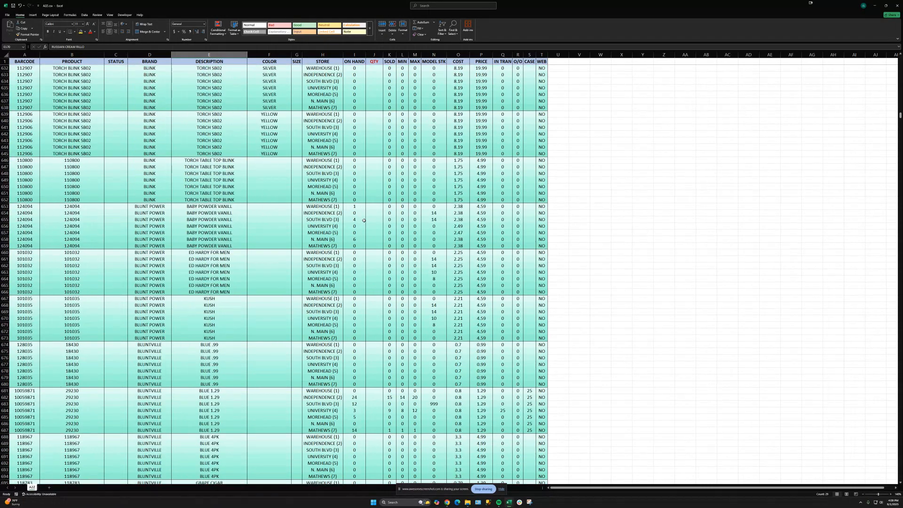
pyautogui.scroll(-20, 364, 220)
pyautogui.scroll(-20, 365, 220)
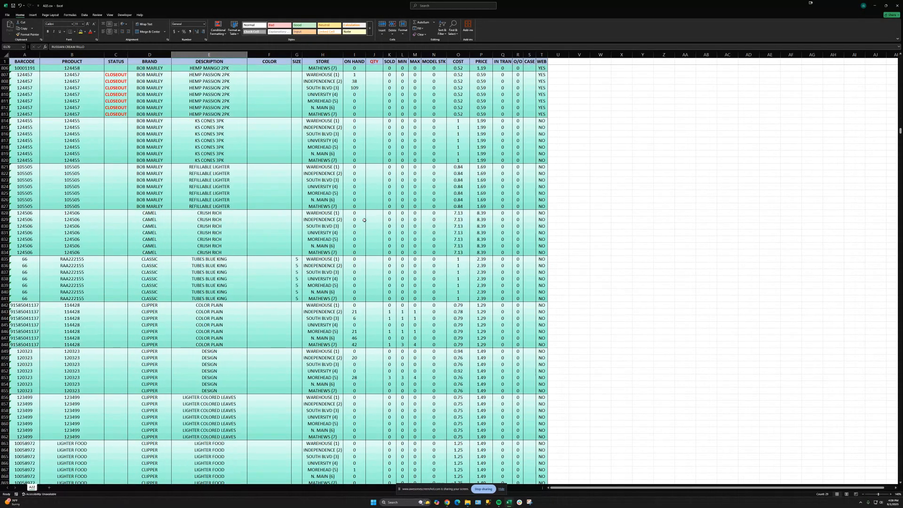
pyautogui.scroll(10, 365, 220)
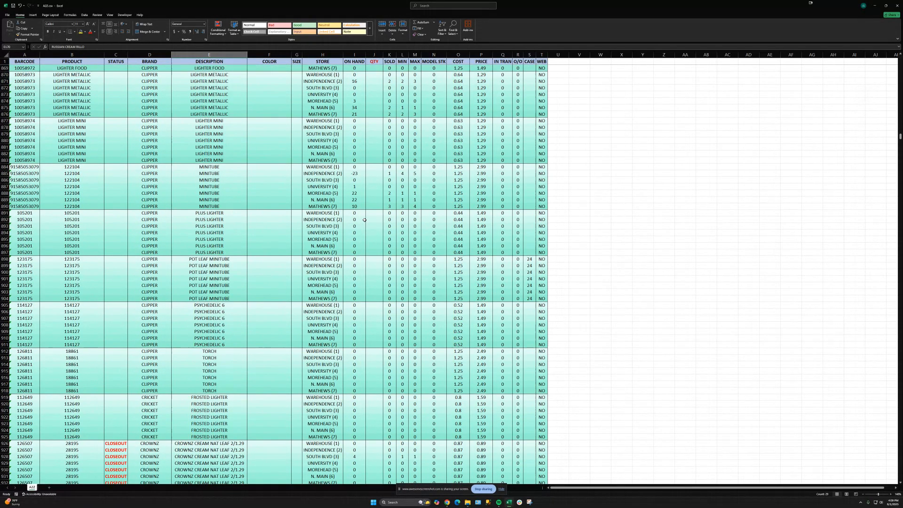
pyautogui.scroll(-20, 365, 220)
pyautogui.scroll(-7, 365, 220)
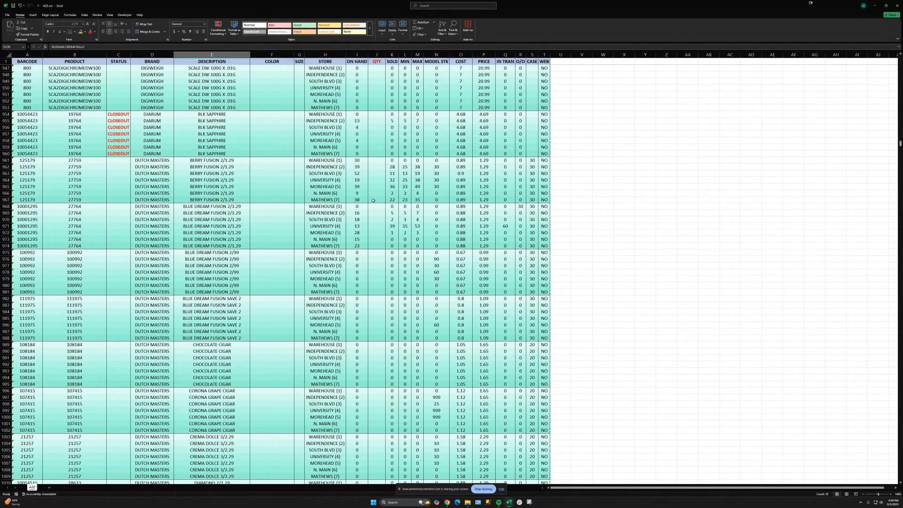
# Examine the DUTCH MASTERS BERRY FUSION 2/1.29 rows' ON HAND, SOLD, MIN and MAX values across all stores.
pyautogui.moveTo(358, 161); pyautogui.dragTo(417, 213)
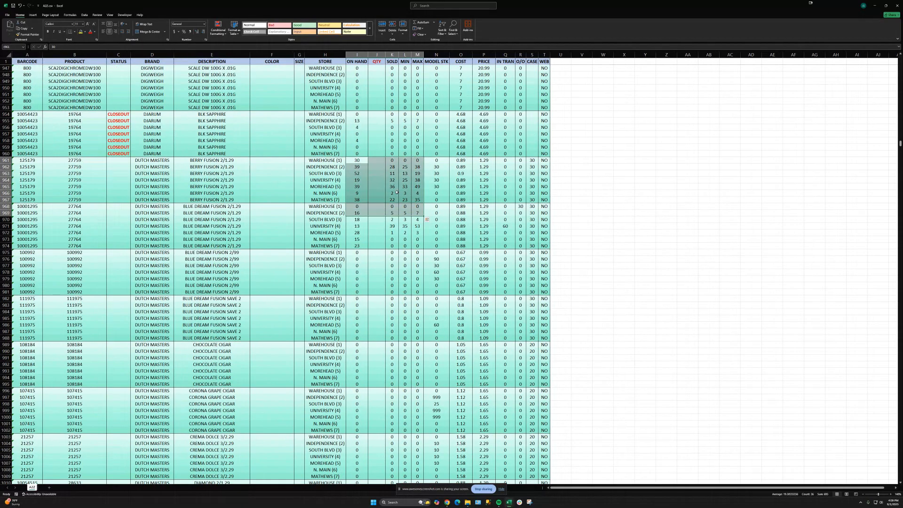
pyautogui.click(375, 166)
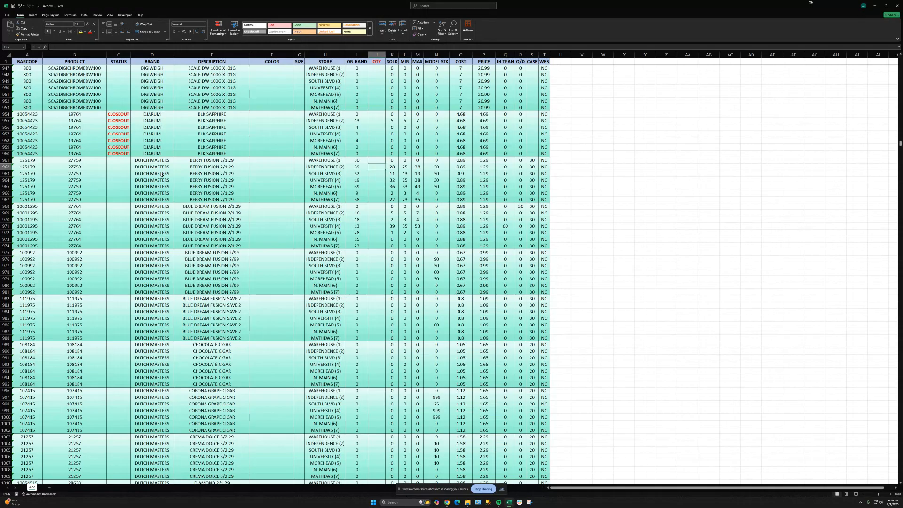
pyautogui.moveTo(339, 161); pyautogui.dragTo(337, 200)
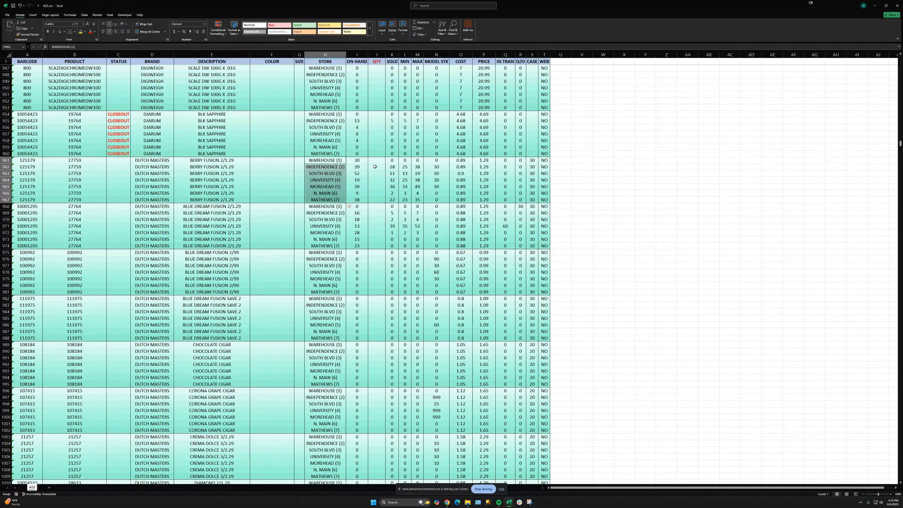
# Enter a QTY of 30 for DUTCH MASTERS BERRY FUSION 2/1.29 at UNIVERSITY (4).
pyautogui.moveTo(379, 161); pyautogui.dragTo(379, 199)
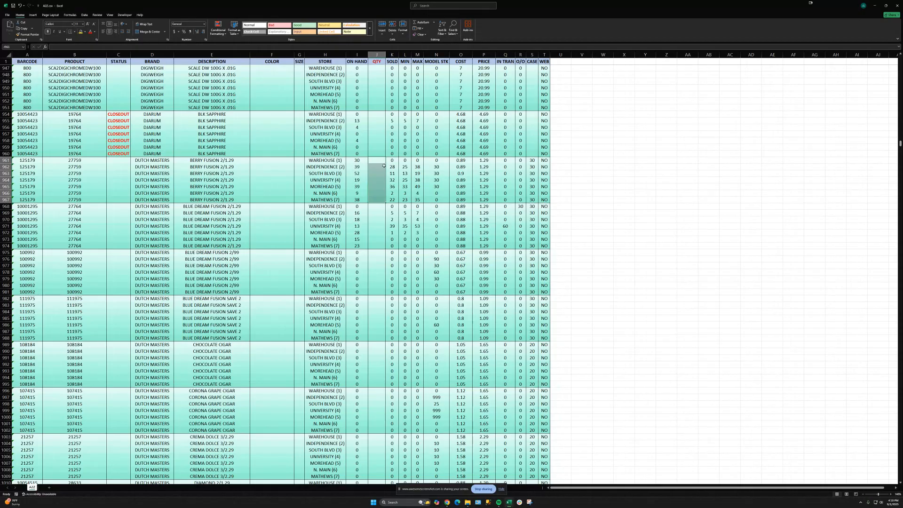
pyautogui.click(376, 181)
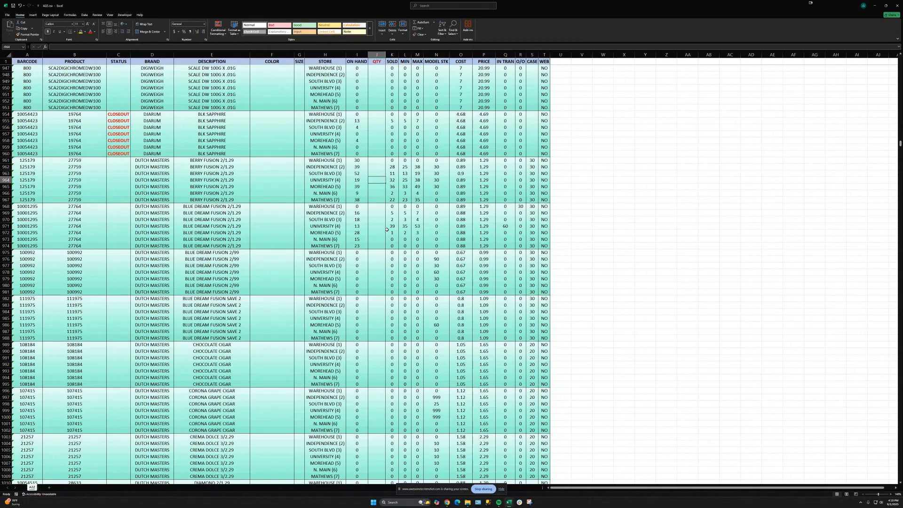
pyautogui.write('30')
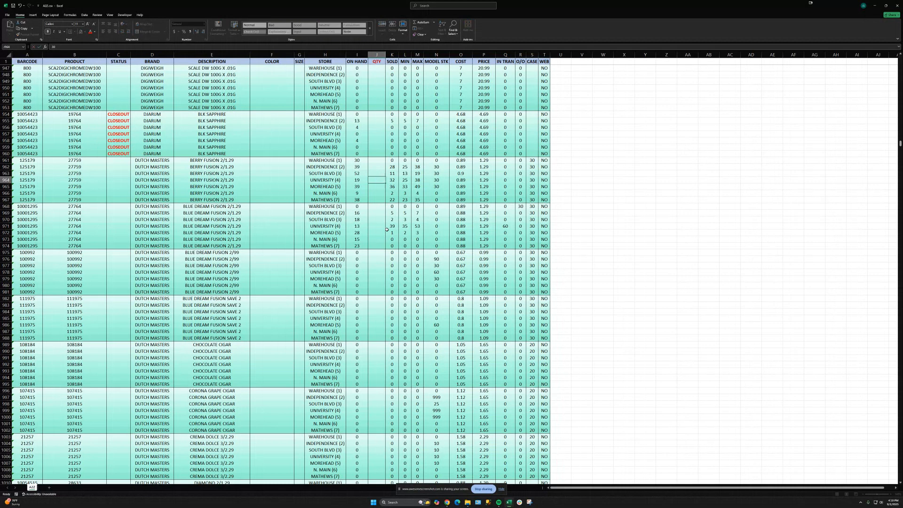
pyautogui.press('Return')
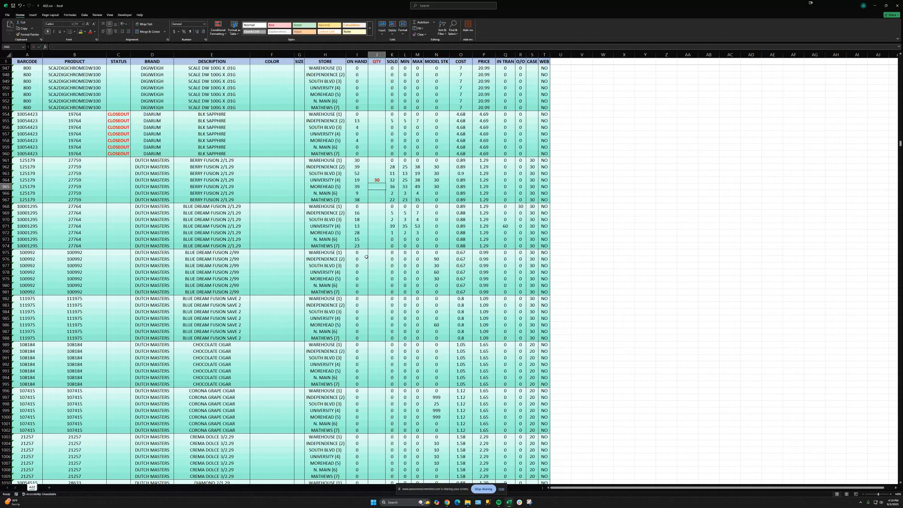
# Enter a QTY of 60 for BLUE DREAM FUSION 2/1.29 at UNIVERSITY (4).
pyautogui.click(375, 227)
pyautogui.write('30')
pyautogui.press('Return')
# Check the IN TRAN and O/O values of the BLUE DREAM FUSION 2/1.29 rows and clear the QTY at UNIVERSITY (4).
pyautogui.click(501, 55)
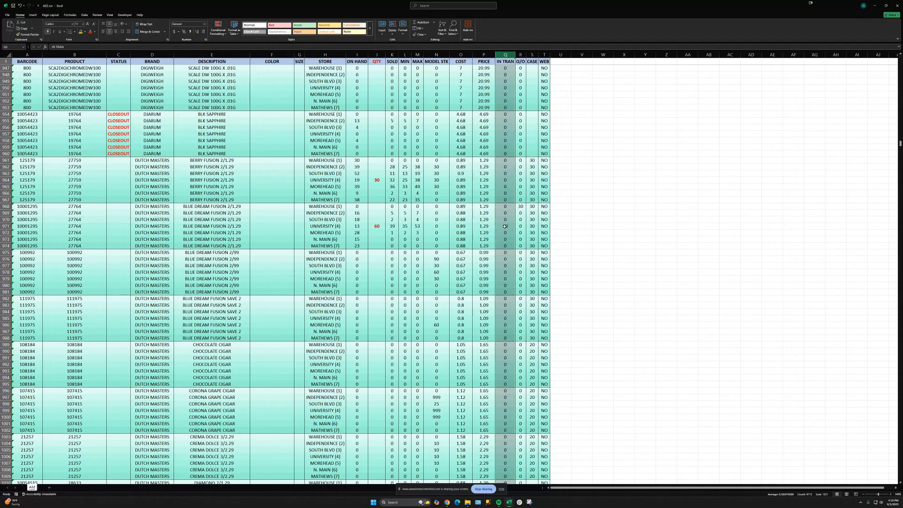
pyautogui.click(379, 226)
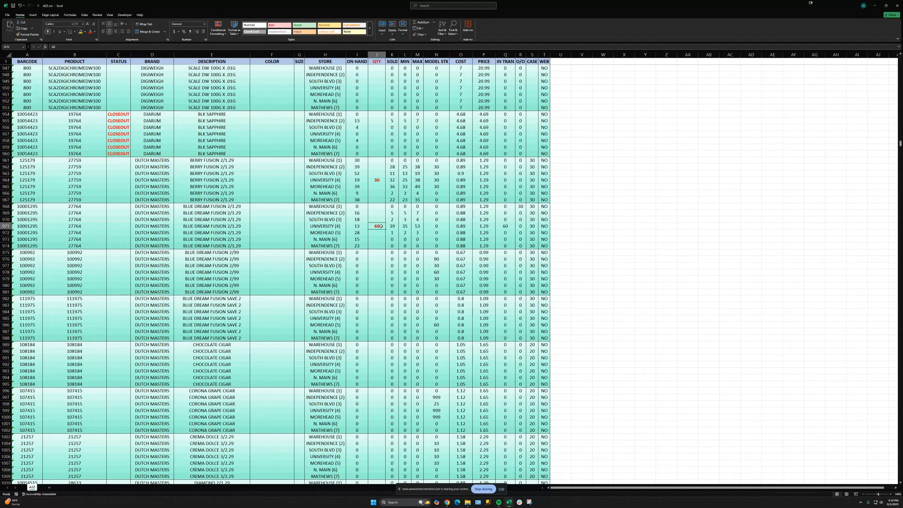
pyautogui.click(500, 226)
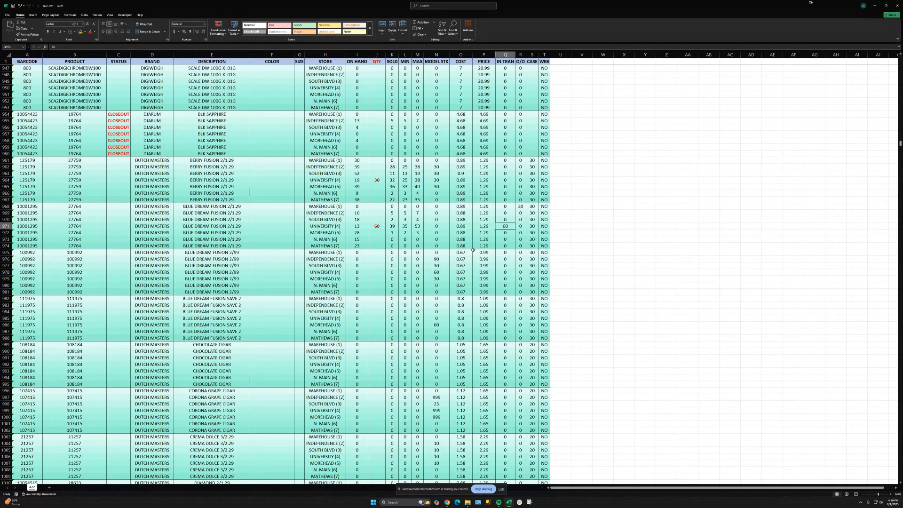
pyautogui.click(370, 226)
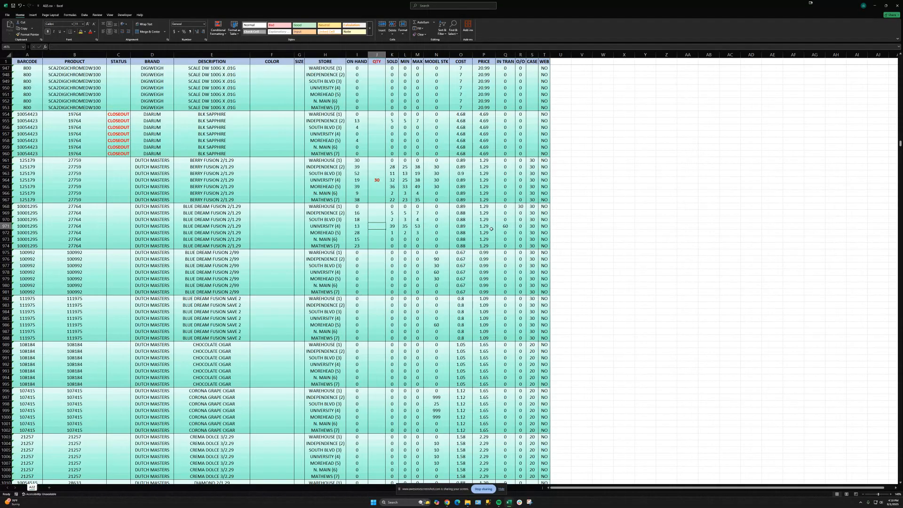
pyautogui.click(520, 54)
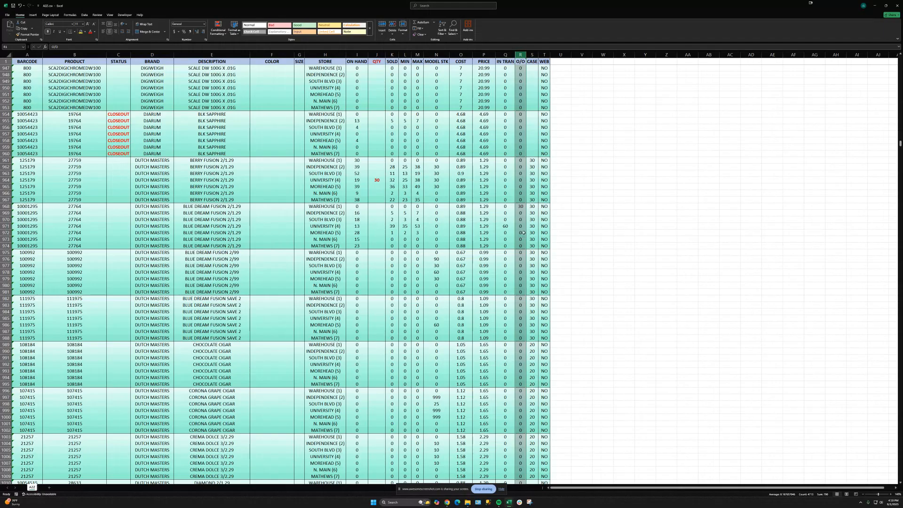
pyautogui.click(522, 206)
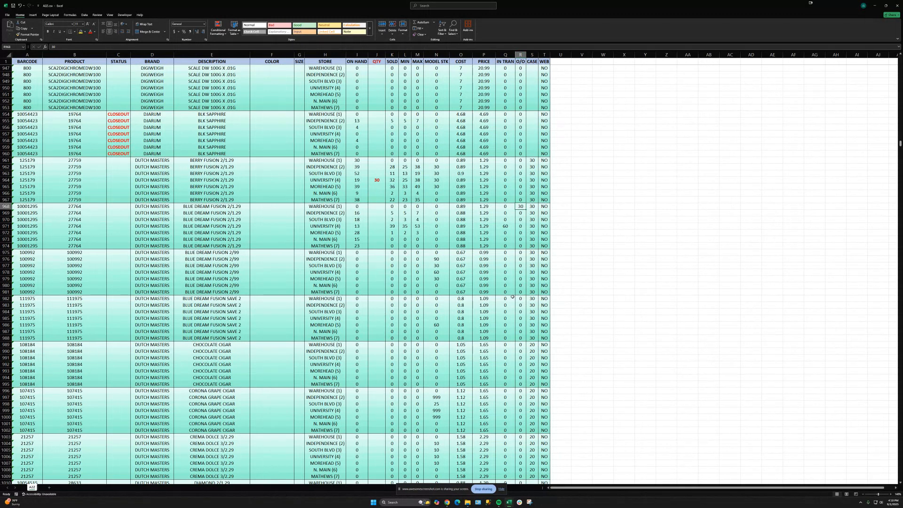
# Enter a QTY of 15 for GOLD FUSION 2/1.29 at both MOREHEAD (5) and MATHEWS (7).
pyautogui.scroll(-2, 513, 297)
pyautogui.scroll(-20, 513, 296)
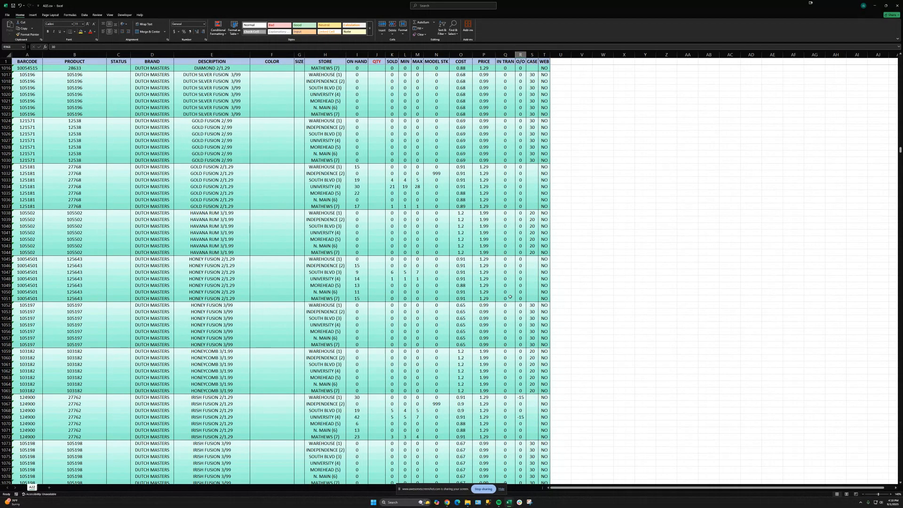
pyautogui.click(378, 194)
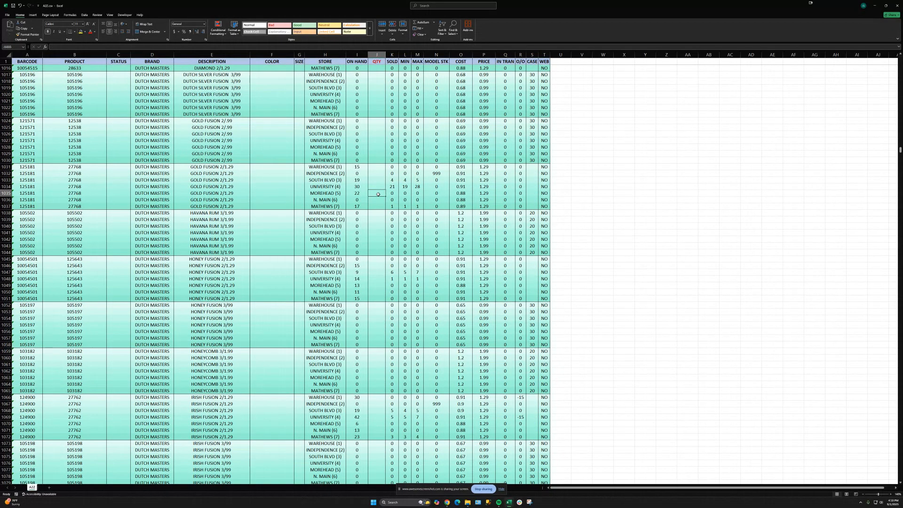
pyautogui.write('15')
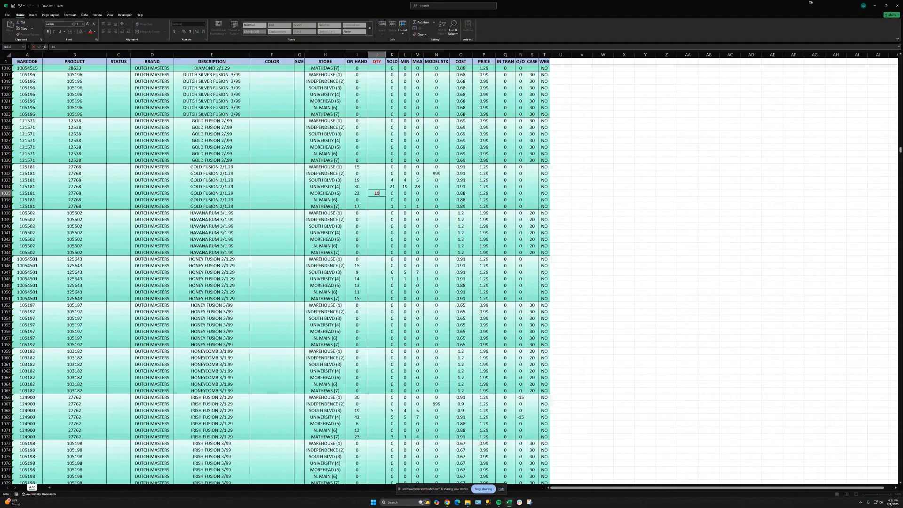
pyautogui.click(383, 206)
pyautogui.write('15')
# Enter a QTY of 30 for HAVANA RUM 3/1.99 at each store from WAREHOUSE (1) through MOREHEAD (5).
pyautogui.click(378, 220)
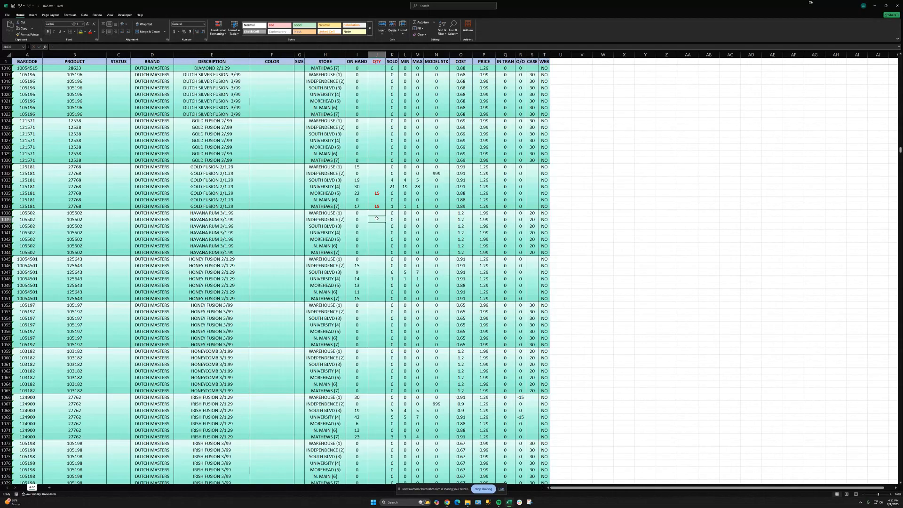
pyautogui.write('30')
pyautogui.press('Return')
pyautogui.write('30')
pyautogui.press('Return')
pyautogui.write('30')
pyautogui.press('Return')
pyautogui.write('30')
pyautogui.press('Return')
pyautogui.click(377, 213)
pyautogui.write('30')
pyautogui.press('Return')
# Run the macro that reduces the ordering report to the BARCODE, STORE, QTY and COST columns.
pyautogui.click(357, 285)
pyautogui.scroll(-2, 251, 272)
pyautogui.scroll(20, 251, 273)
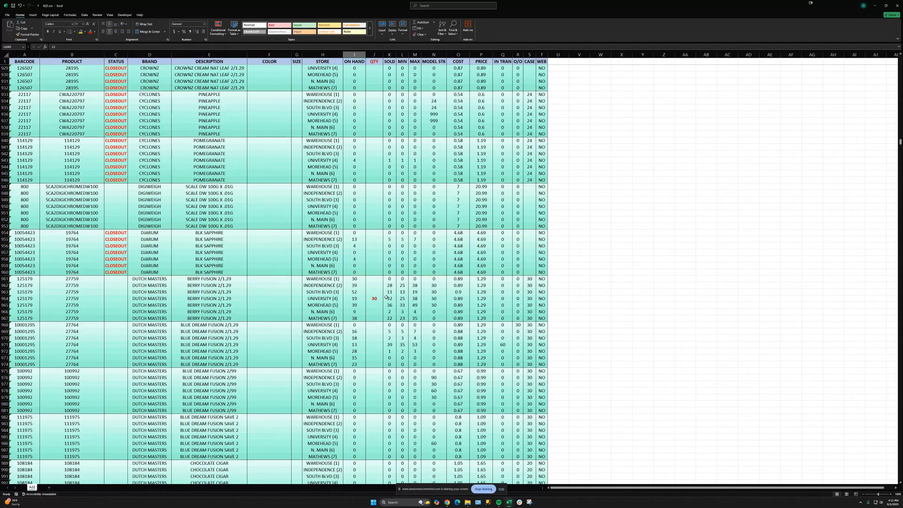
pyautogui.click(379, 298)
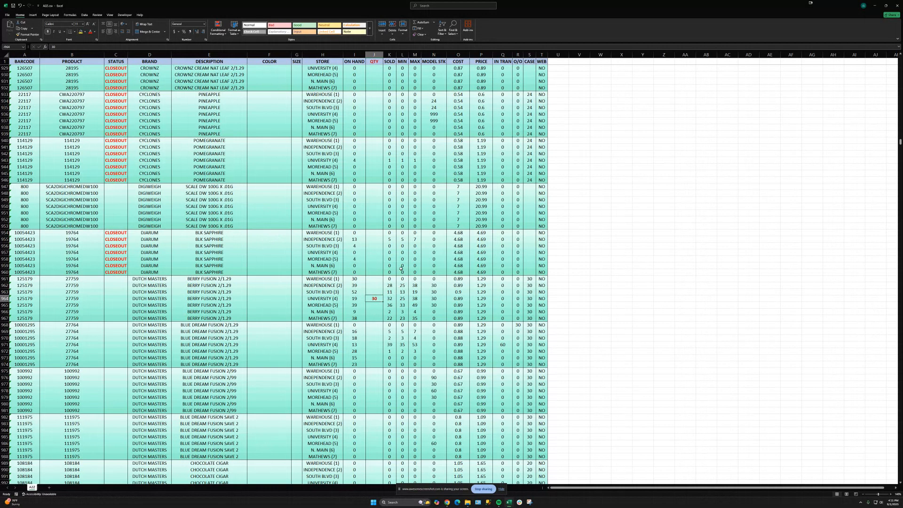
pyautogui.click(252, 187)
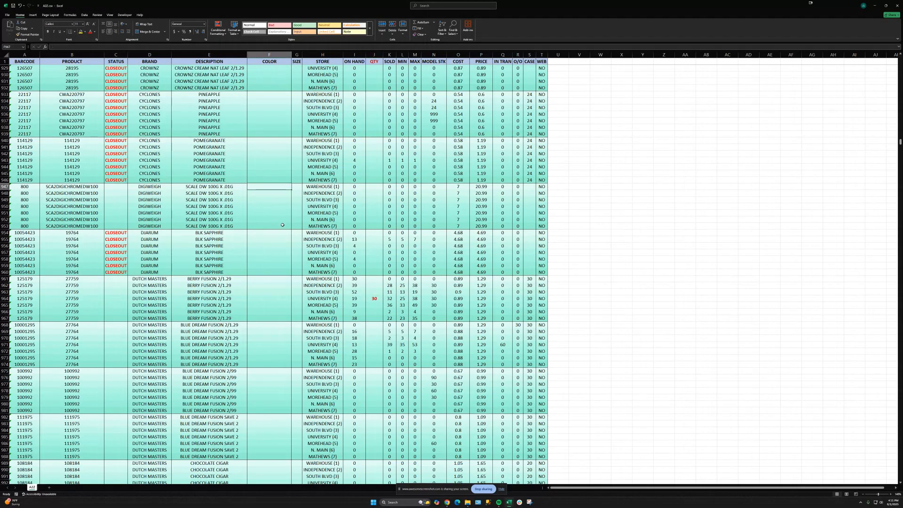
pyautogui.hotkey('ctrl', 'shift', 'p')
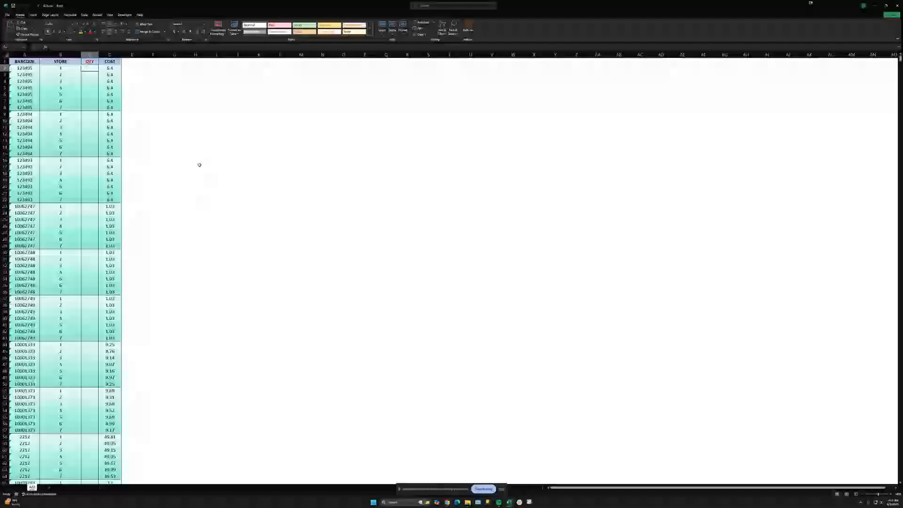
# Check the four remaining columns, save the A2Z file, and close it and the BUYER - ORDERING TEMPLATE workbook.
pyautogui.moveTo(25, 54); pyautogui.dragTo(115, 55)
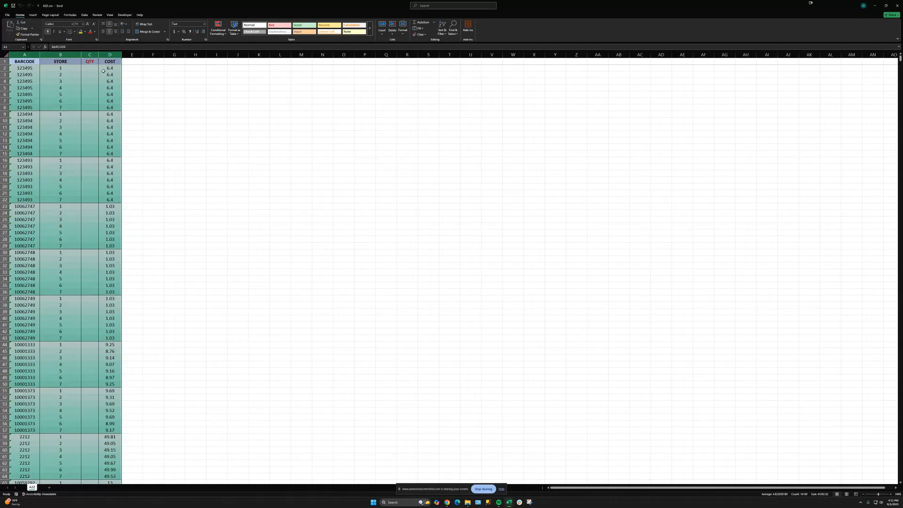
pyautogui.click(108, 68)
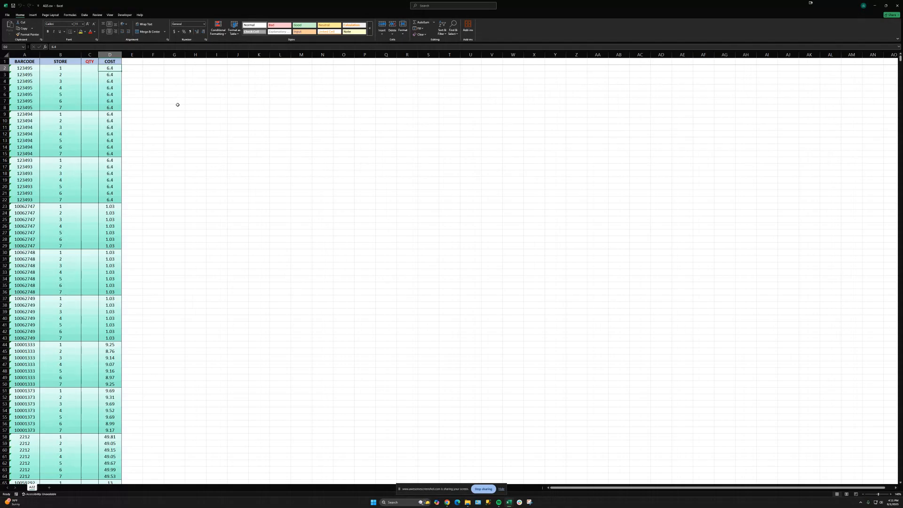
pyautogui.click(13, 6)
pyautogui.click(897, 5)
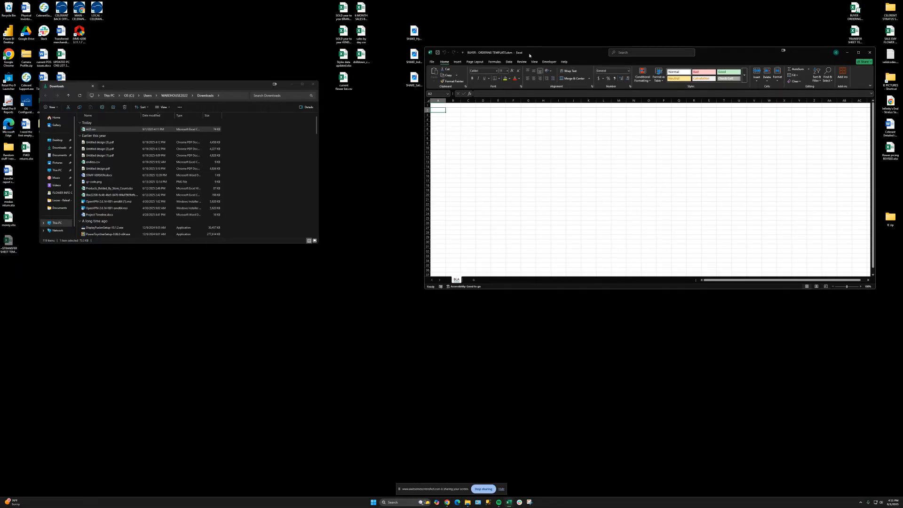
pyautogui.click(871, 53)
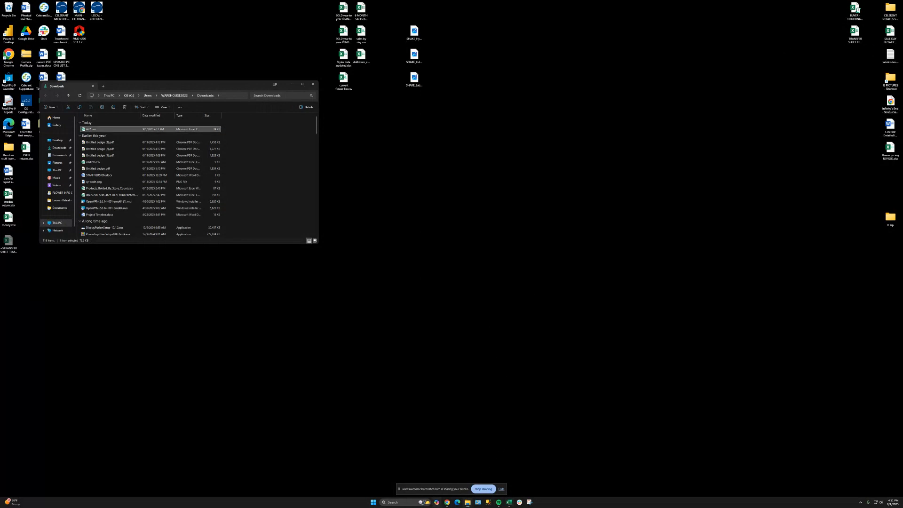
# Switch to the Backoffice in Chrome, close the Reporting page and open Vendor Management's PO/RTV Data Import.
pyautogui.click(447, 503)
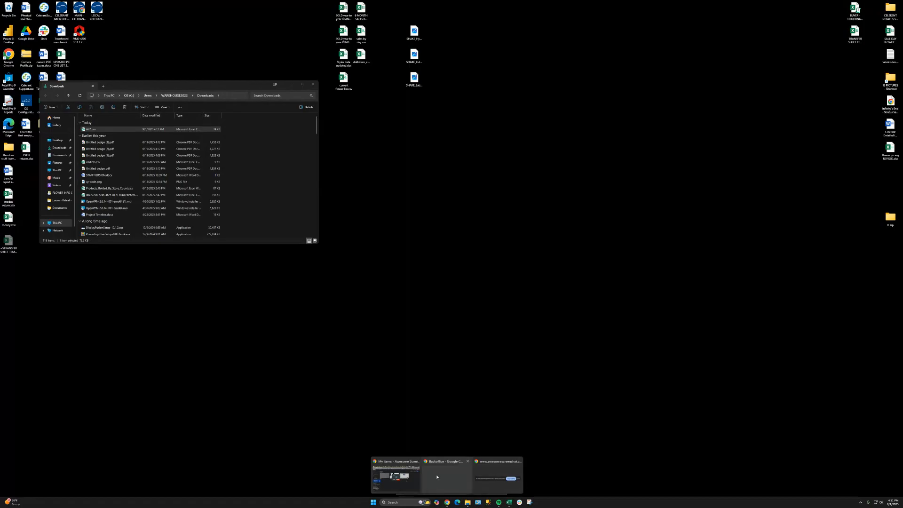
pyautogui.click(468, 476)
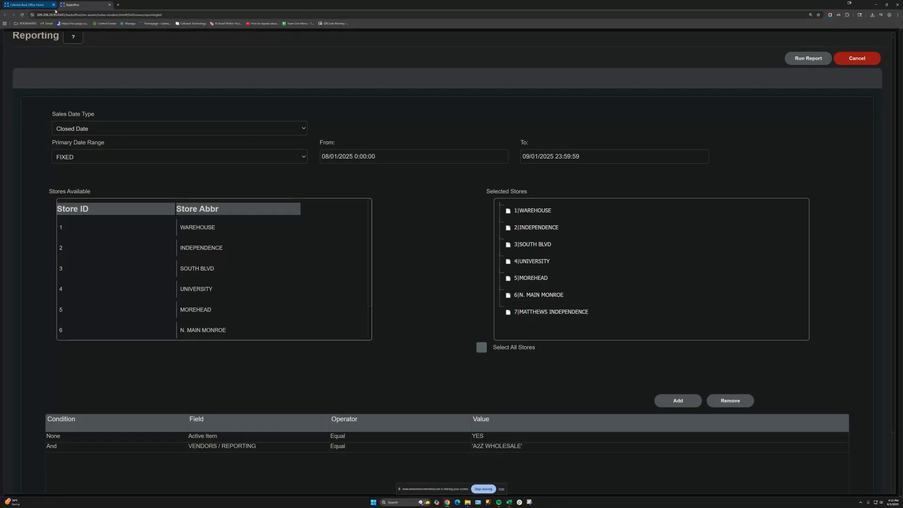
pyautogui.click(110, 5)
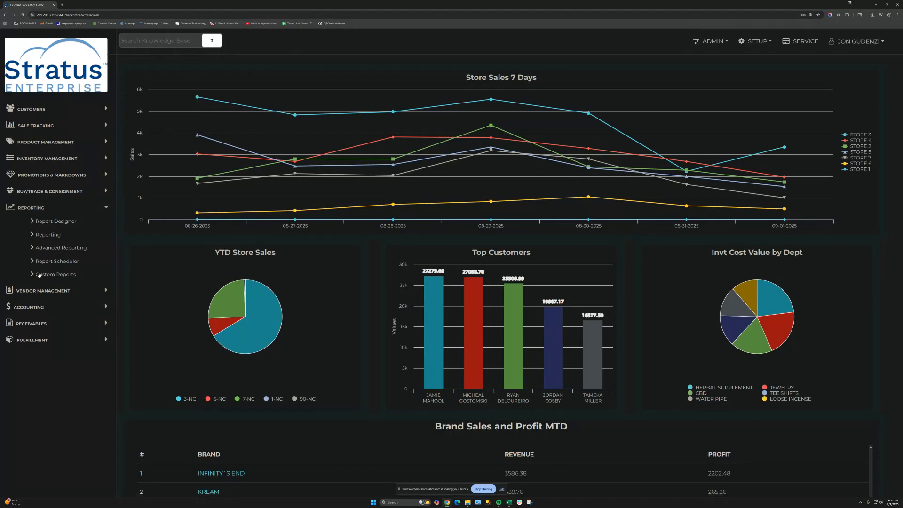
pyautogui.click(31, 208)
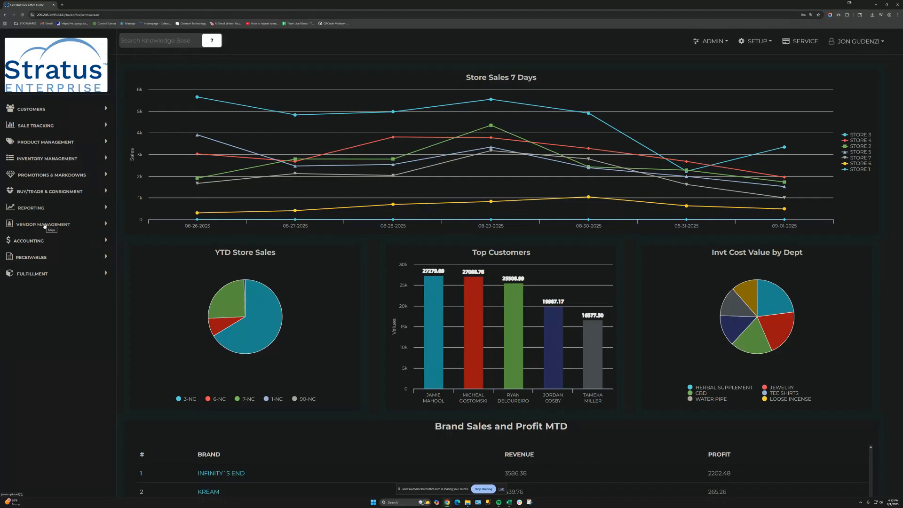
pyautogui.click(43, 225)
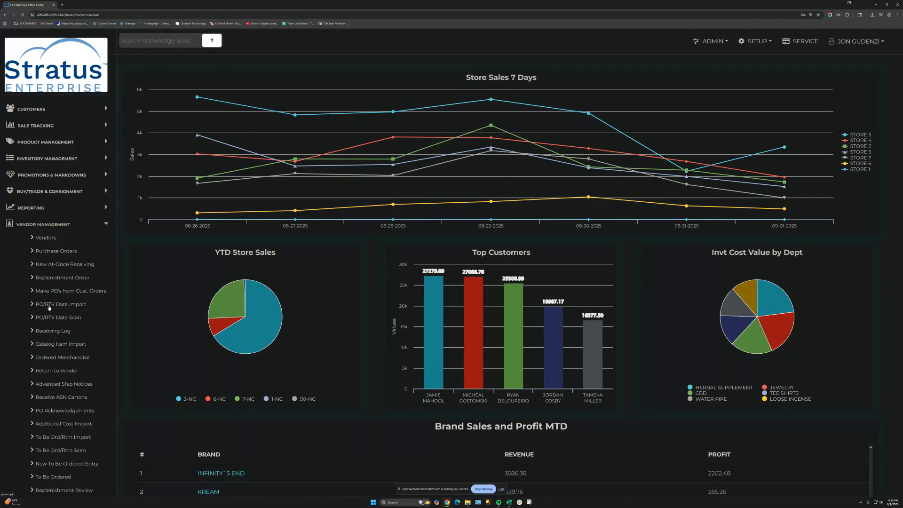
pyautogui.click(78, 305)
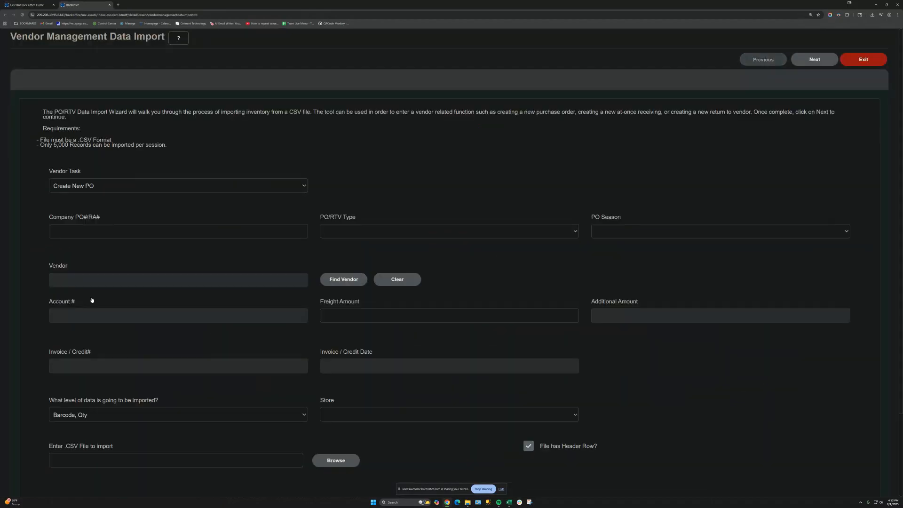
# Find the vendor with the company search *A2Z* and assign A2Z WHOLESALE to the import.
pyautogui.click(329, 280)
pyautogui.click(183, 106)
pyautogui.write('*A2')
pyautogui.click(85, 125)
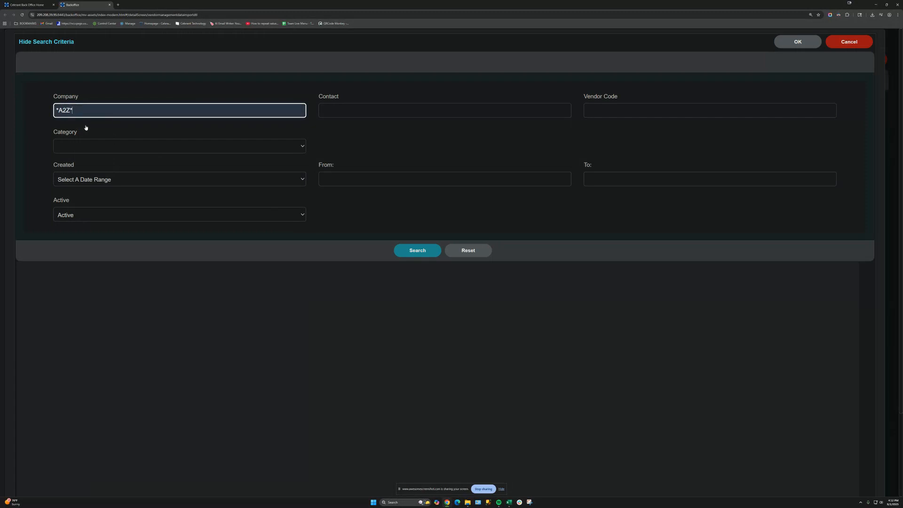
pyautogui.click(427, 251)
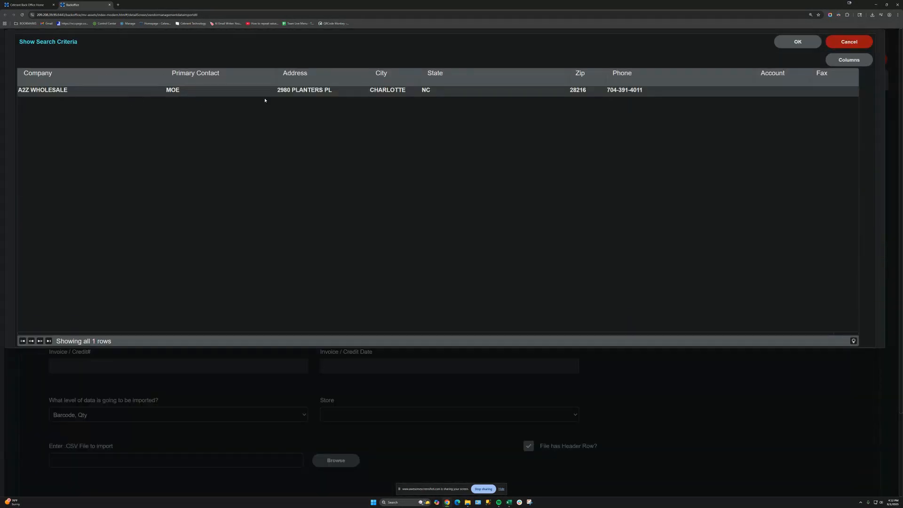
pyautogui.click(797, 42)
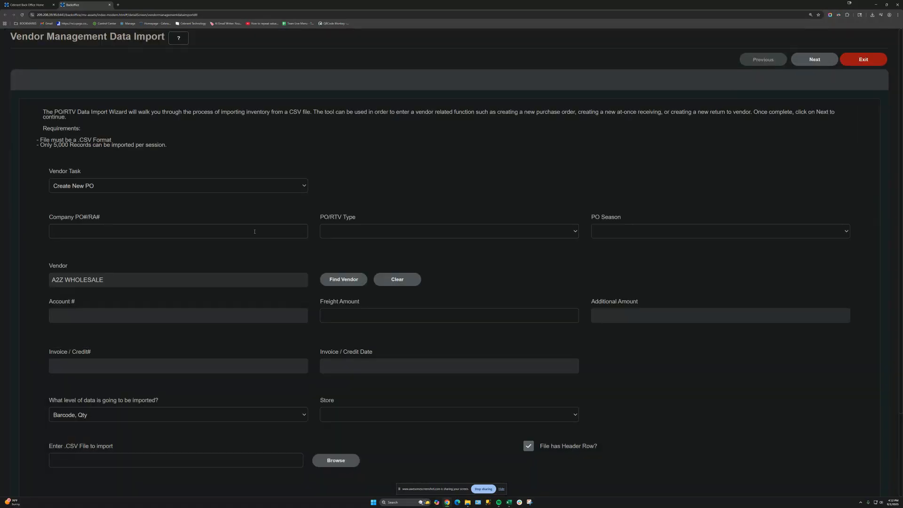
# Set the level of data being imported to Barcode, Qty, Store, Cost.
pyautogui.scroll(-1, 261, 286)
pyautogui.scroll(-3, 241, 362)
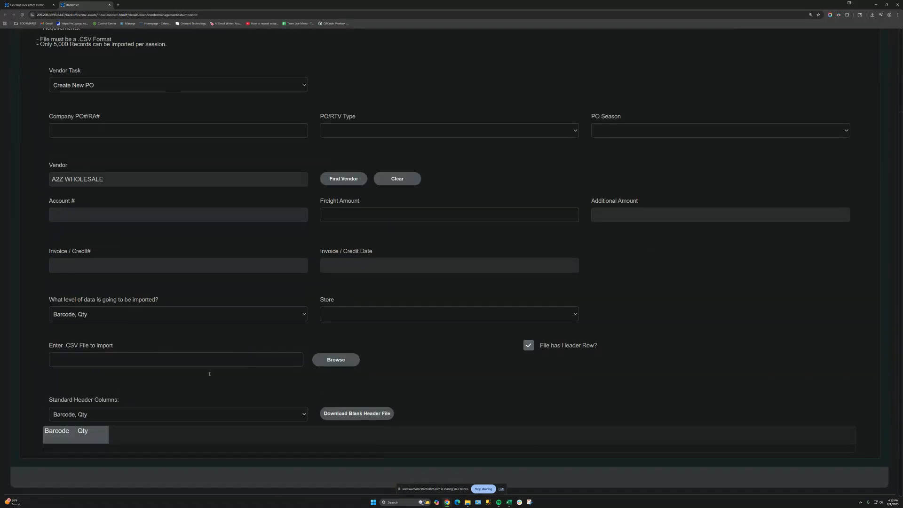
pyautogui.click(165, 318)
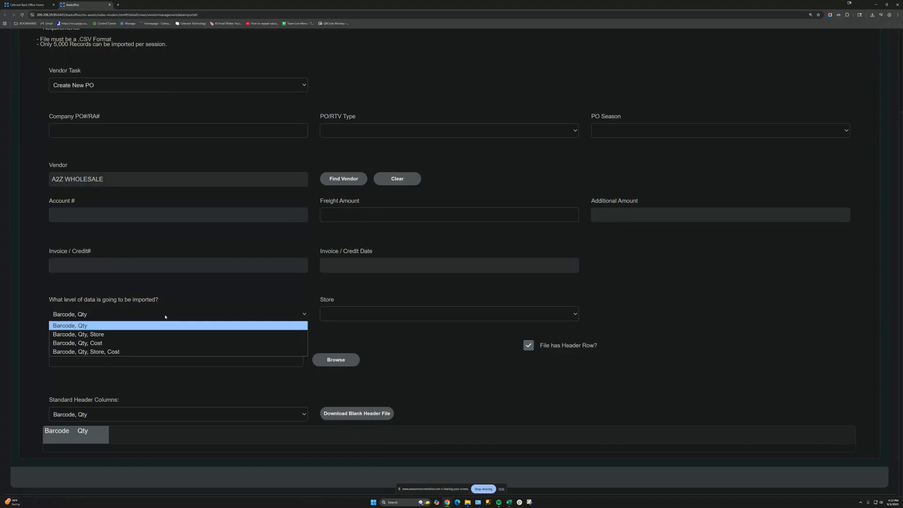
pyautogui.click(128, 352)
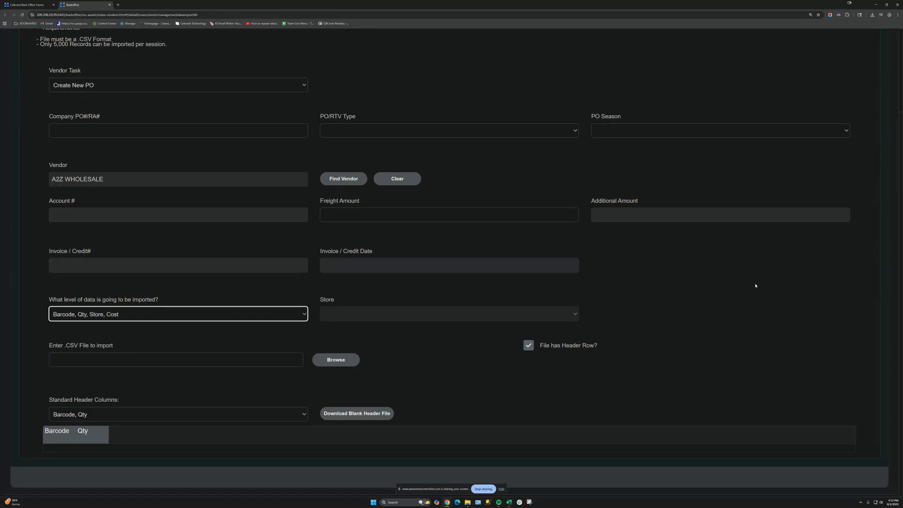
pyautogui.scroll(3, 806, 144)
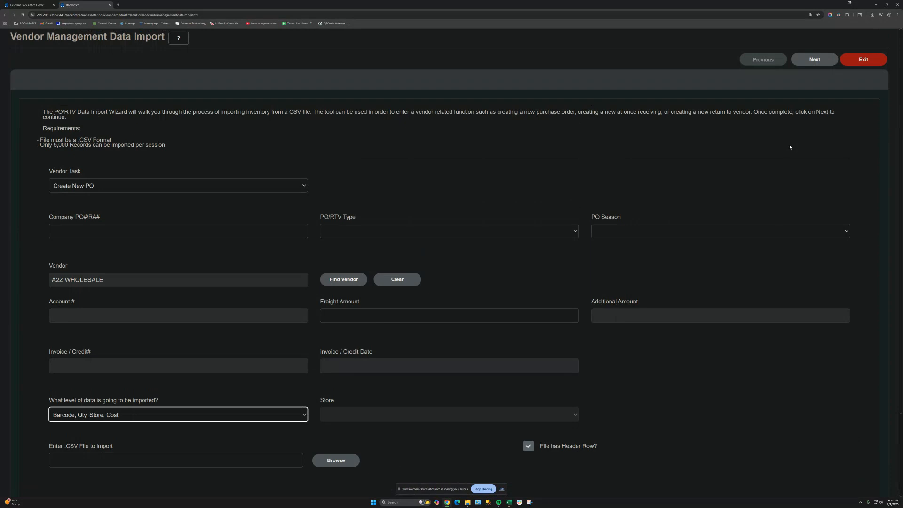
# Attach A2Z.csv from the Downloads folder as the import file and continue to the field mapping.
pyautogui.click(810, 61)
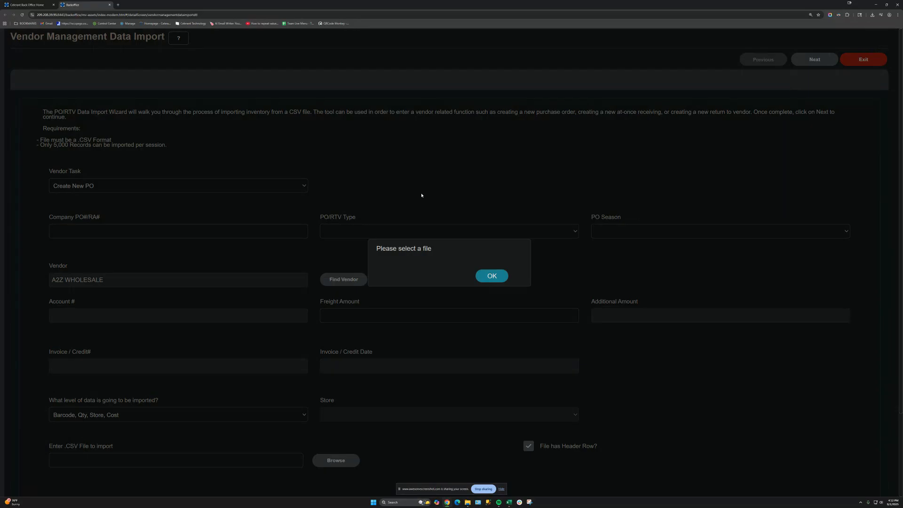
pyautogui.click(491, 276)
pyautogui.scroll(-2, 371, 390)
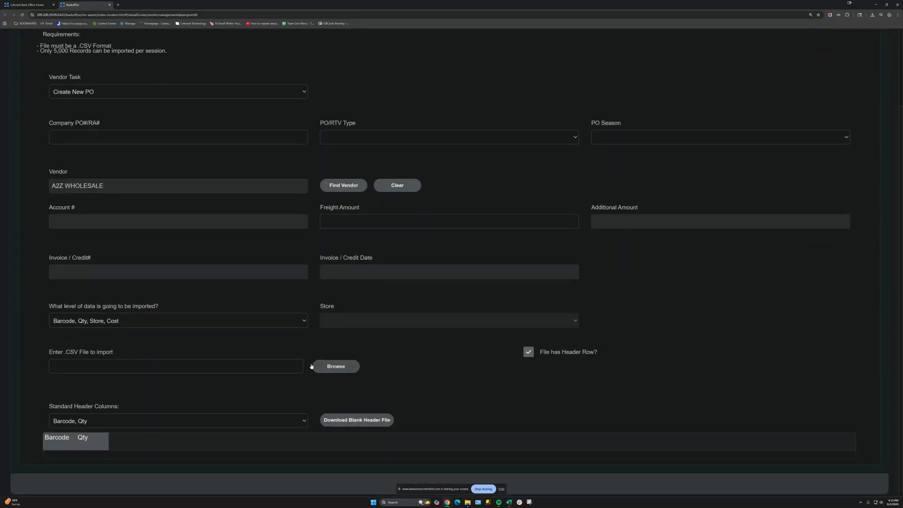
pyautogui.click(336, 366)
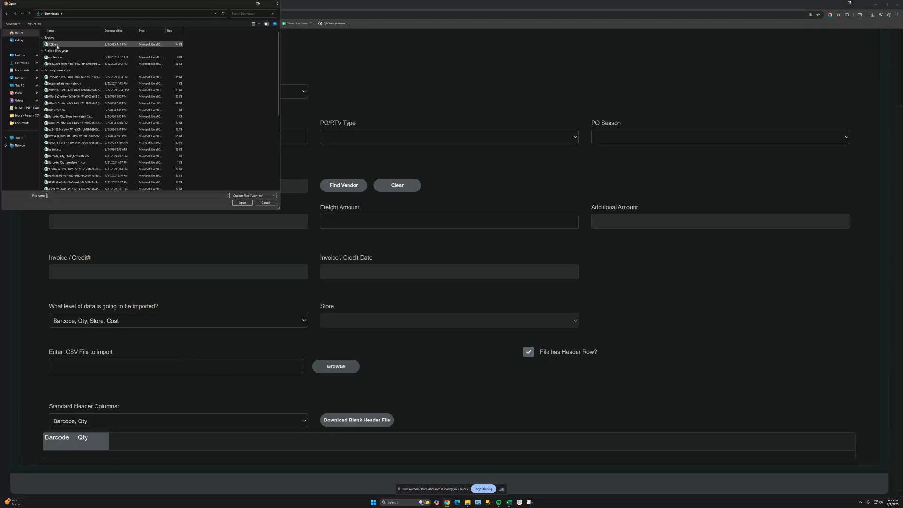
pyautogui.click(59, 45)
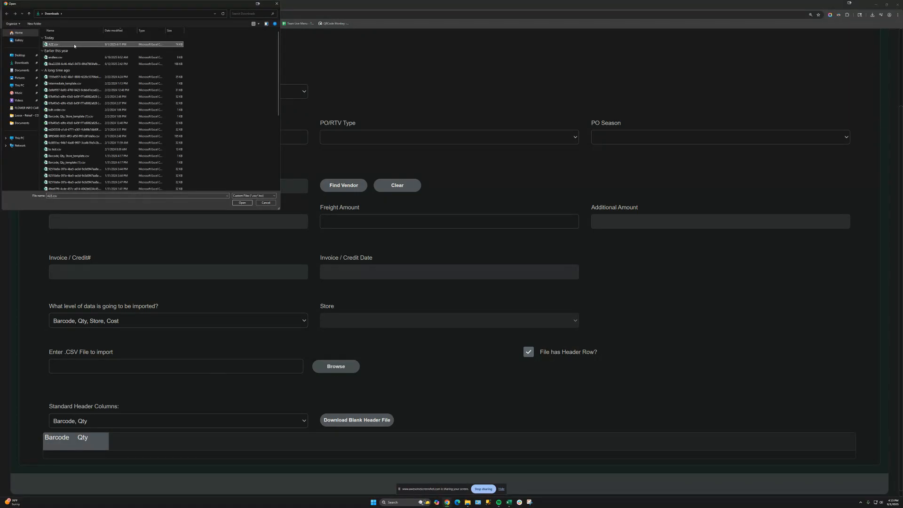
pyautogui.doubleClick(74, 45)
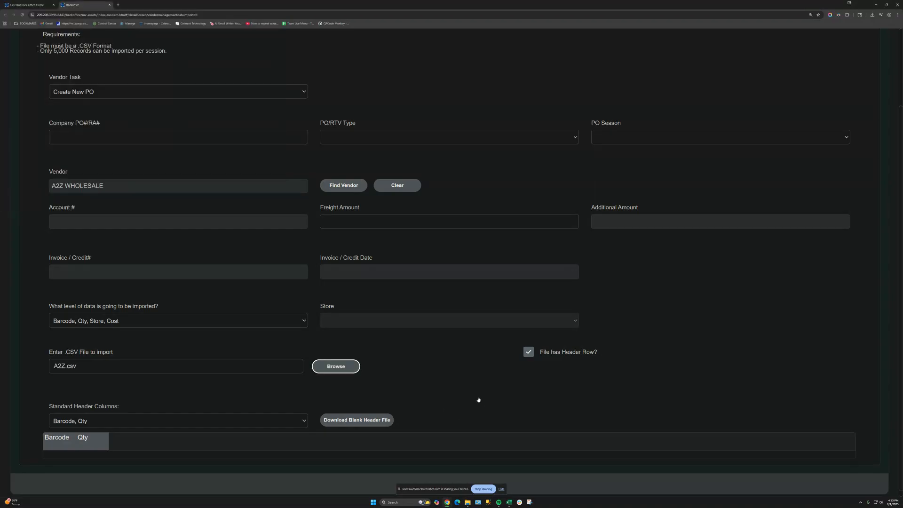
pyautogui.scroll(2, 766, 87)
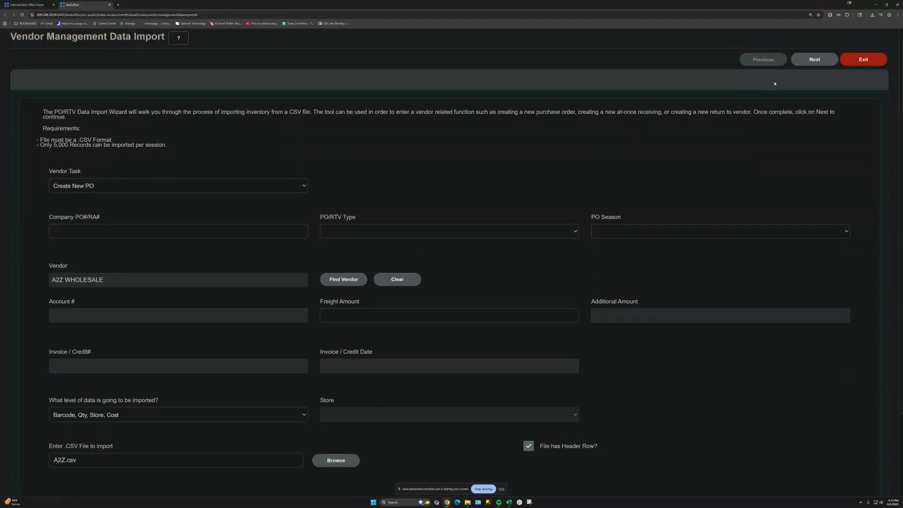
pyautogui.click(813, 61)
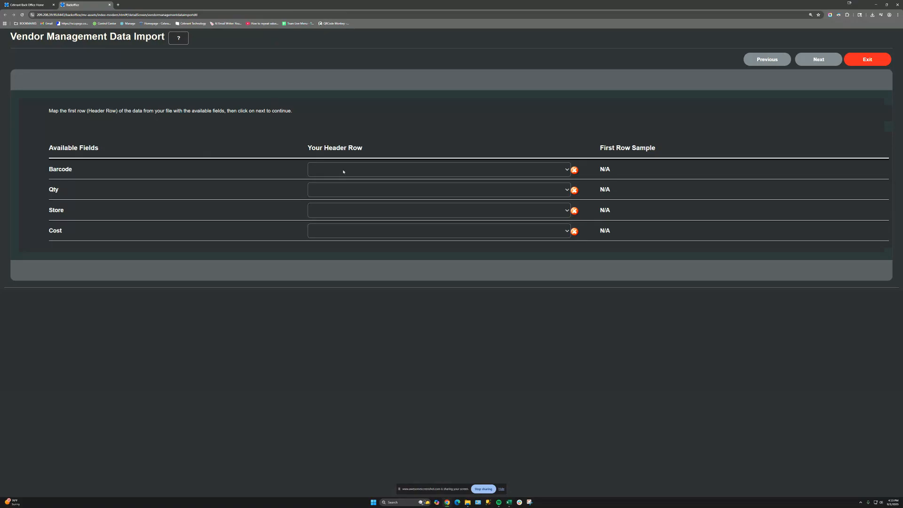
# Map the Barcode, Qty, Store and Cost fields to the file's BARCODE, QTY, STORE and COST headers and continue to the import review.
pyautogui.moveTo(81, 176); pyautogui.dragTo(46, 173)
pyautogui.click(95, 172)
pyautogui.click(358, 169)
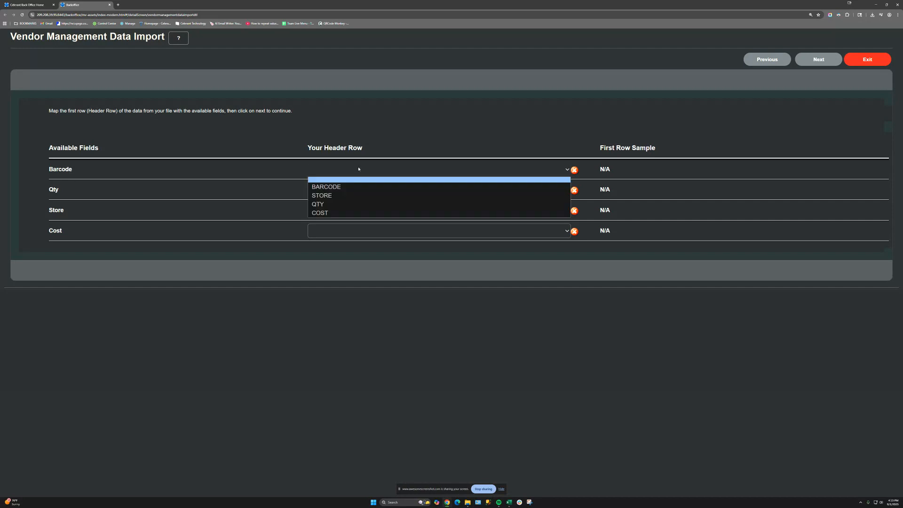
pyautogui.click(326, 187)
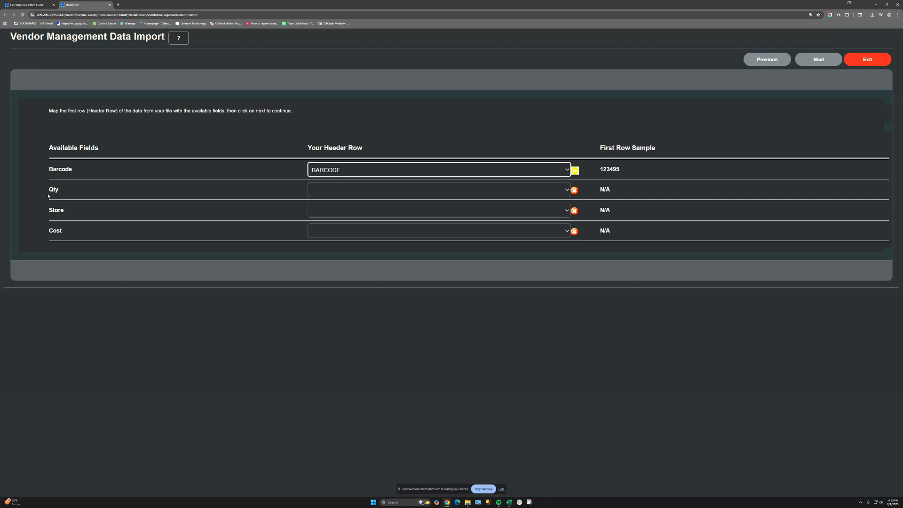
pyautogui.click(333, 190)
pyautogui.click(333, 224)
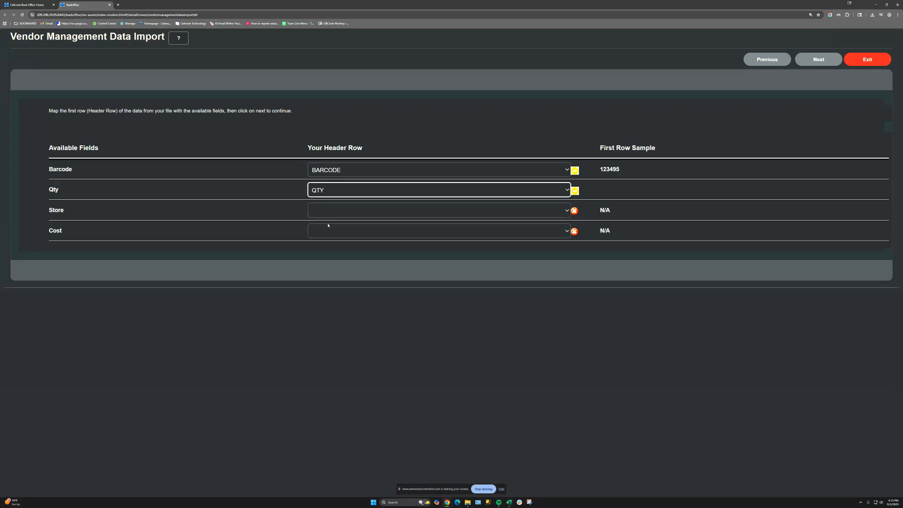
pyautogui.click(321, 214)
pyautogui.click(332, 235)
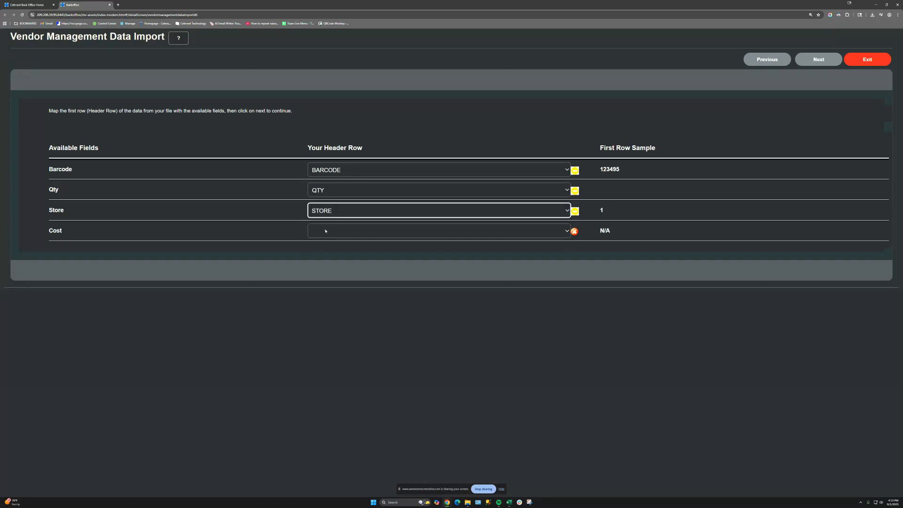
pyautogui.click(326, 231)
pyautogui.click(325, 271)
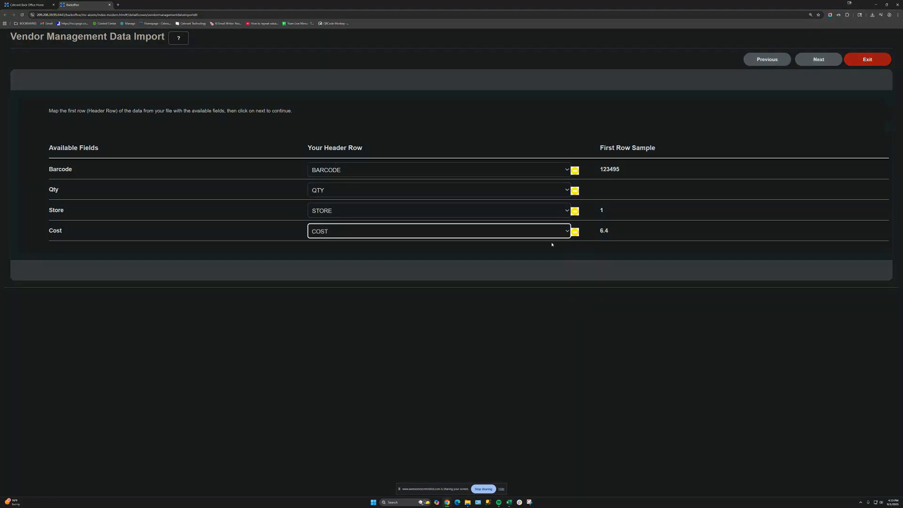
pyautogui.click(824, 62)
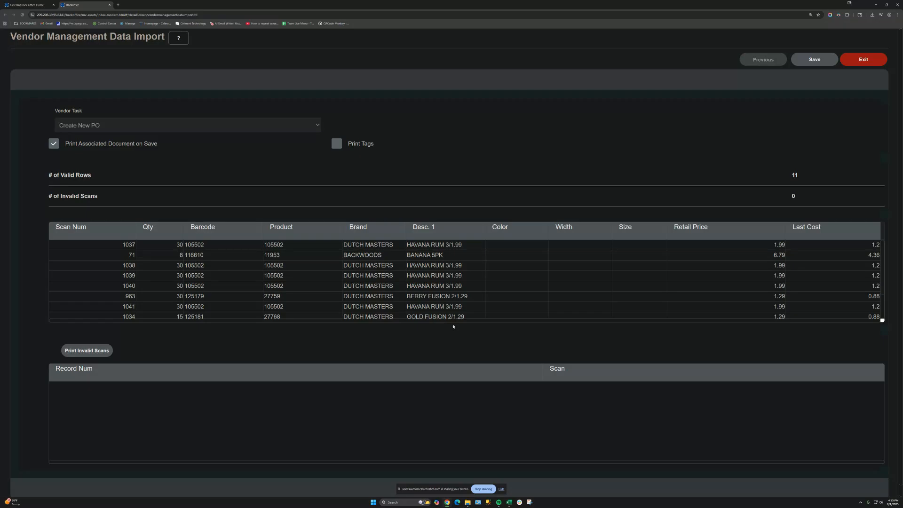
# Check the imported rows and invalid scans, then save the new PO without printing the associated document and open it.
pyautogui.doubleClick(795, 196)
pyautogui.click(211, 256)
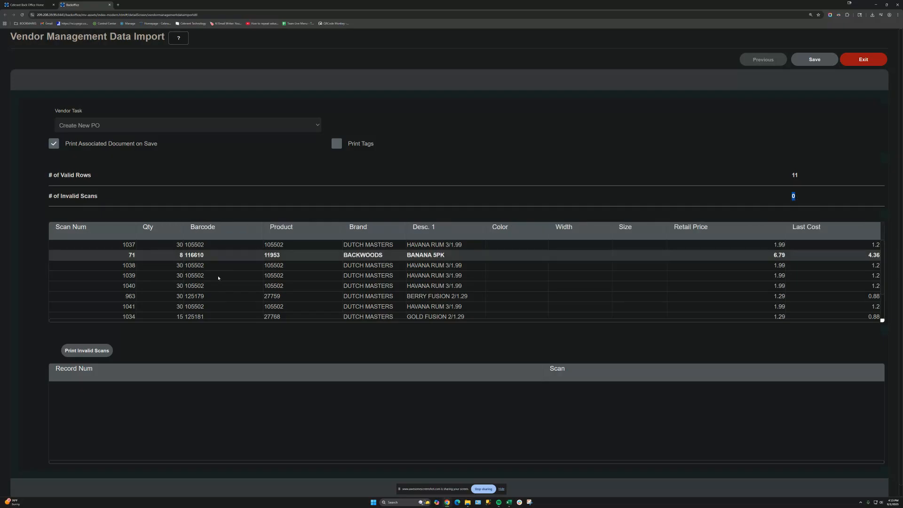
pyautogui.click(211, 246)
pyautogui.click(805, 200)
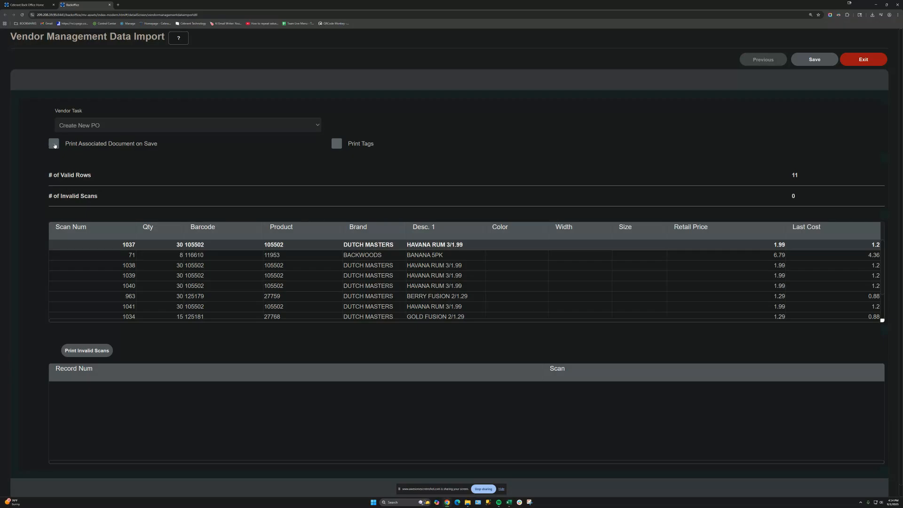
pyautogui.click(808, 62)
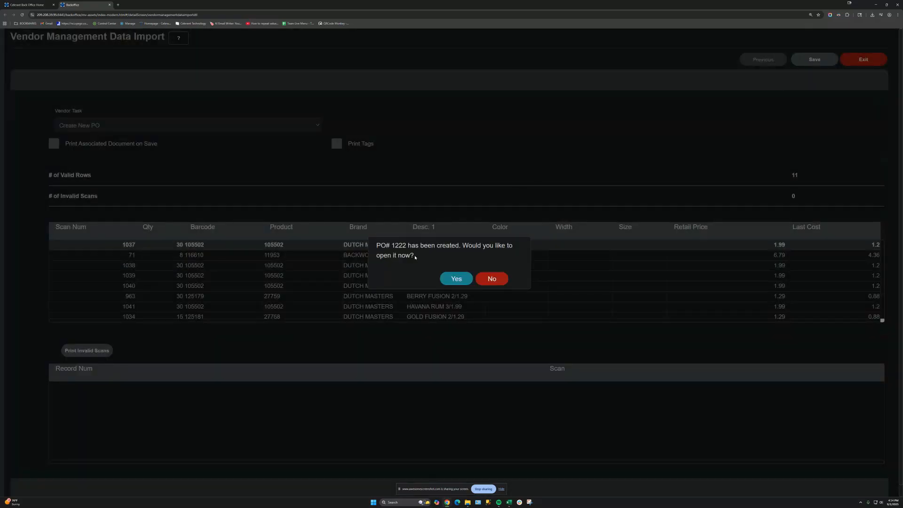
pyautogui.click(451, 282)
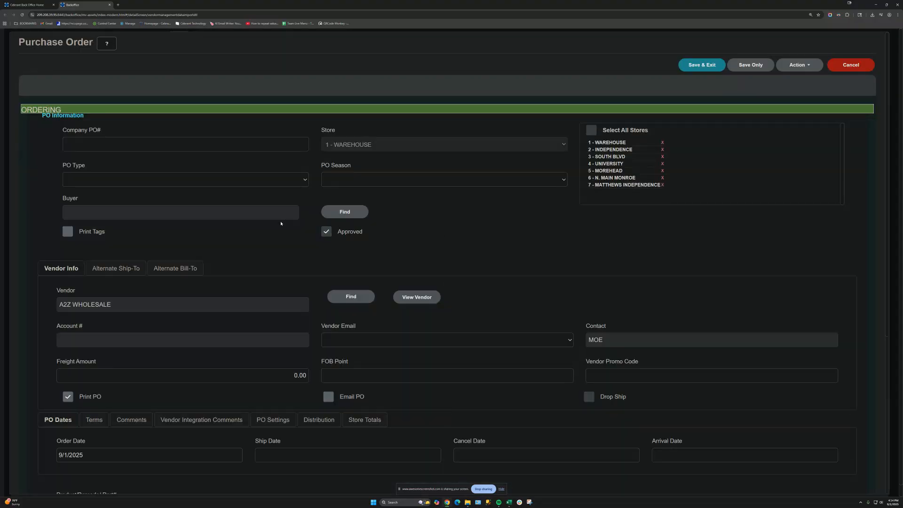
# Set the Company PO# to tobacco and assign the buyer by searching for the employee's login.
pyautogui.click(88, 142)
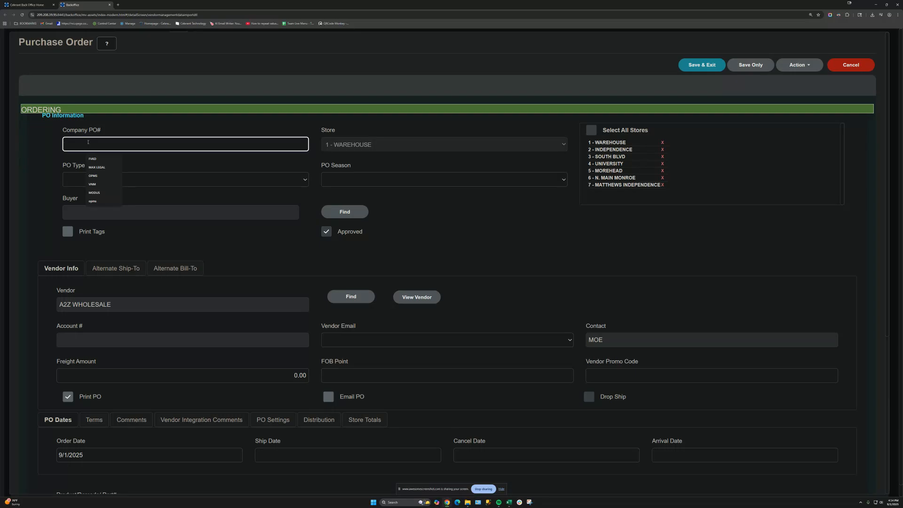
pyautogui.write('tobacco')
pyautogui.click(343, 214)
pyautogui.click(659, 110)
pyautogui.write('JJG')
pyautogui.click(414, 189)
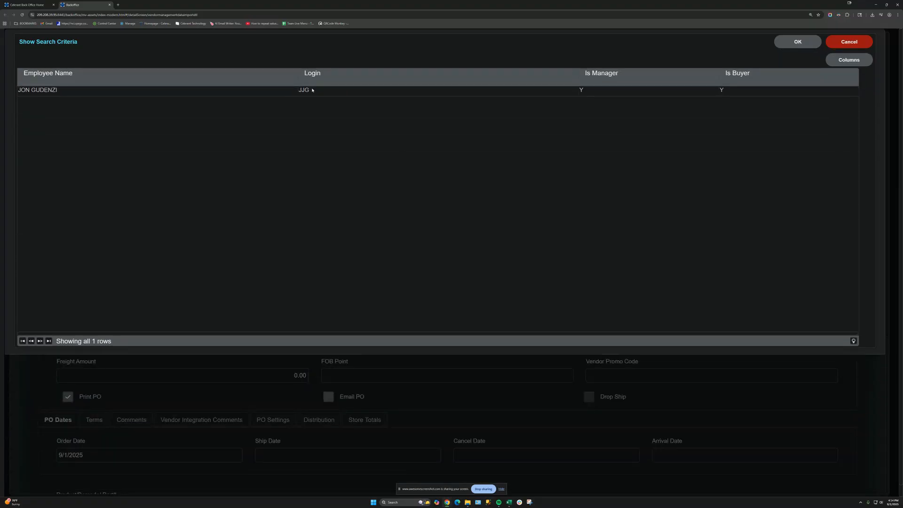
pyautogui.click(302, 88)
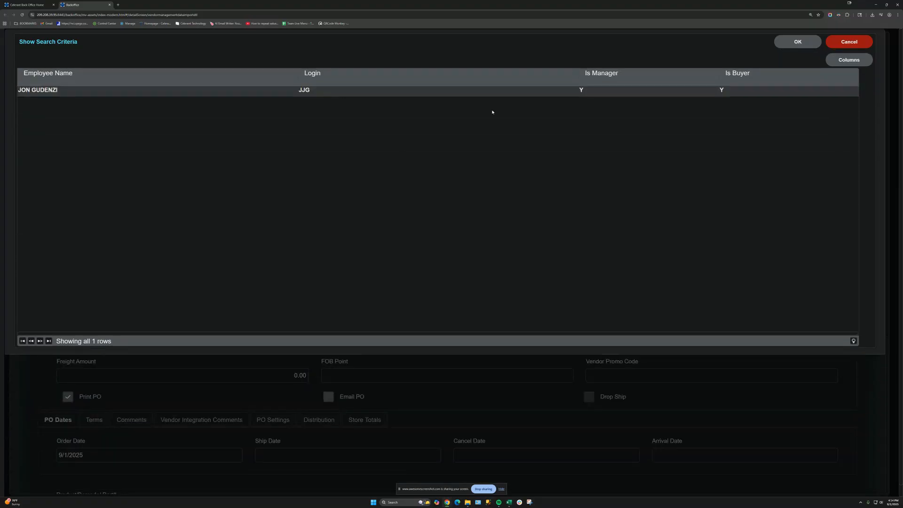
pyautogui.click(797, 44)
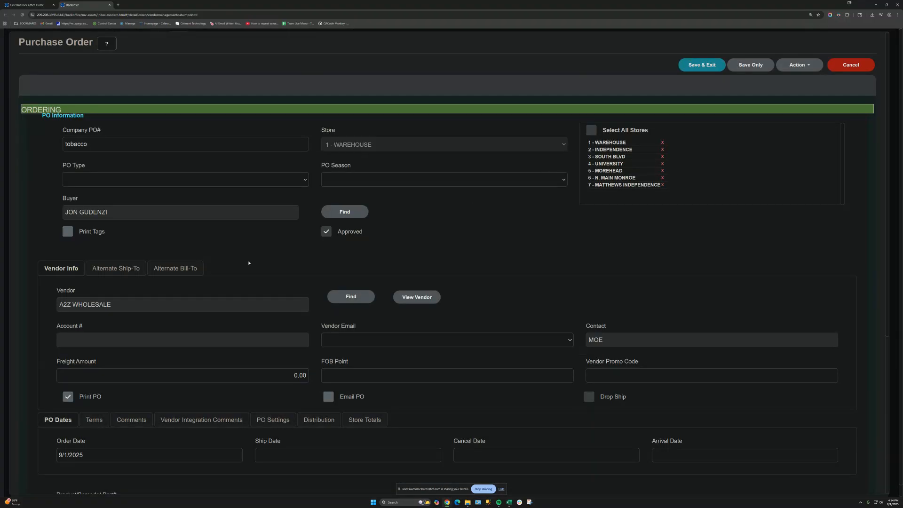
# Set the purchase order's distribution to Pre-Distro with 1 - WAREHOUSE as the warehouse store.
pyautogui.scroll(-3, 248, 263)
pyautogui.moveTo(126, 165); pyautogui.dragTo(59, 164)
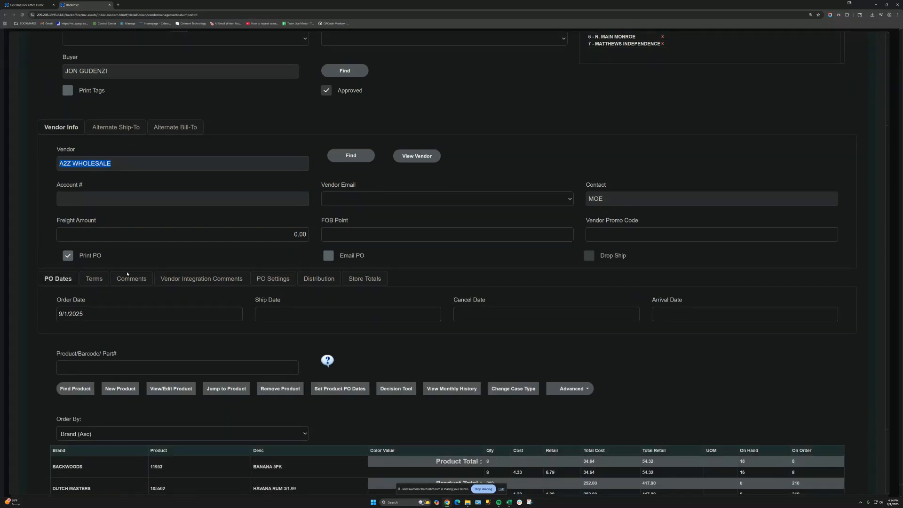
pyautogui.click(314, 281)
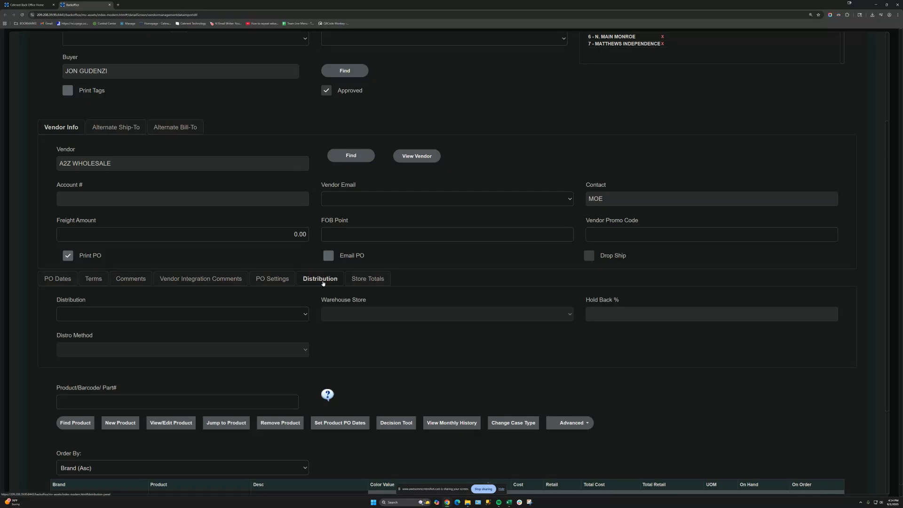
pyautogui.click(262, 317)
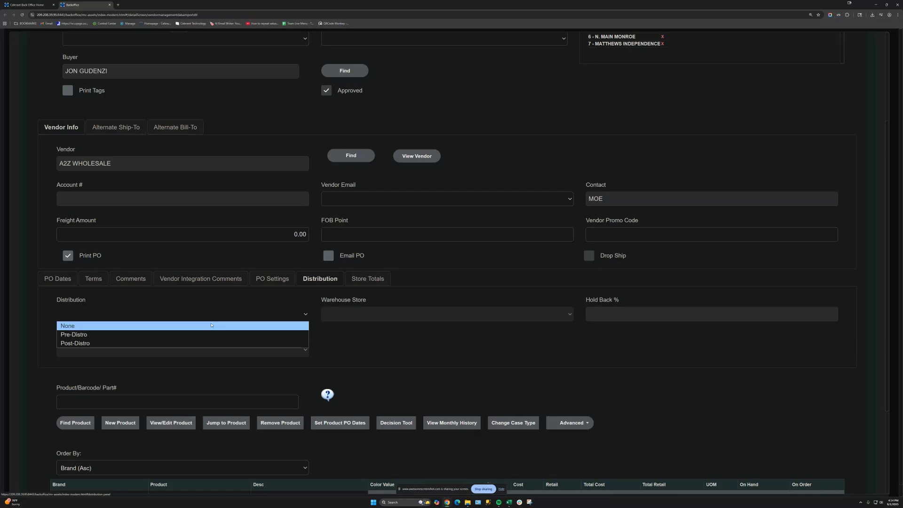
pyautogui.click(117, 335)
pyautogui.click(404, 316)
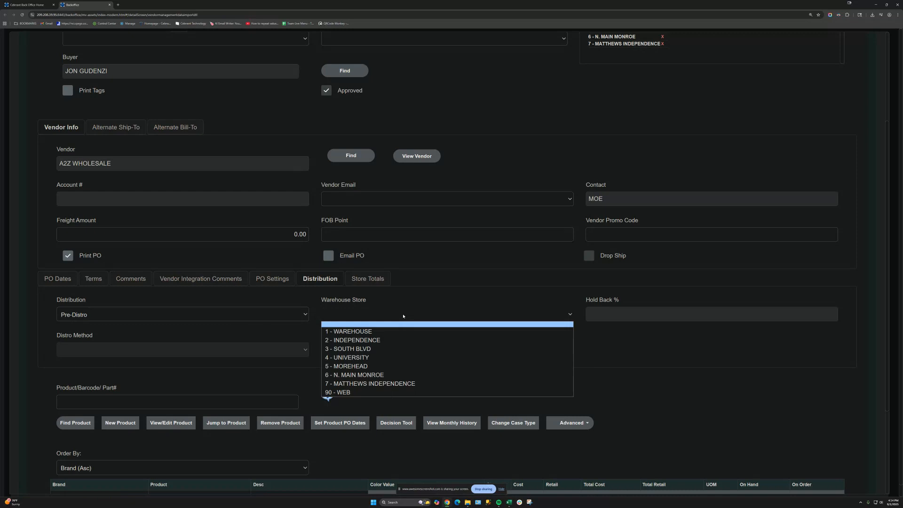
pyautogui.click(381, 332)
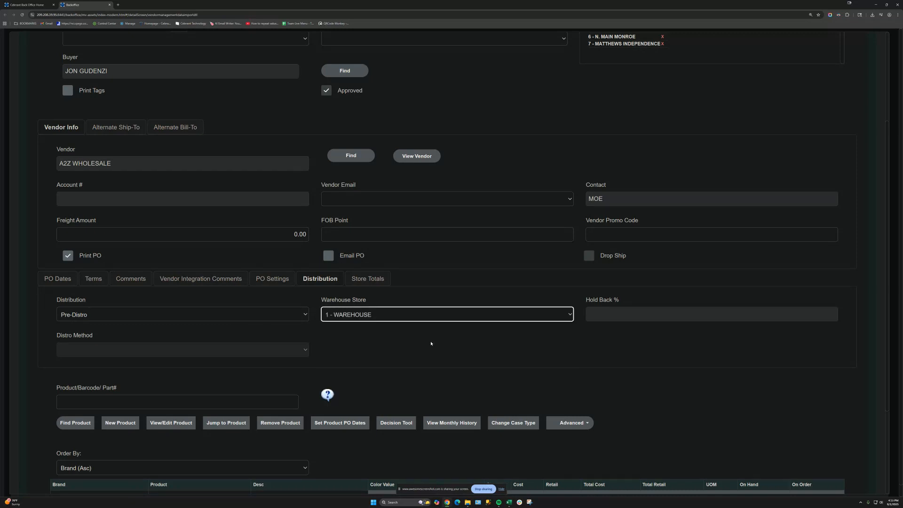
# Open the per-store quantities of BACKWOODS BANANA 5PK and enter 8 for each of stores 2, 3, 4 and 5.
pyautogui.scroll(-3, 693, 375)
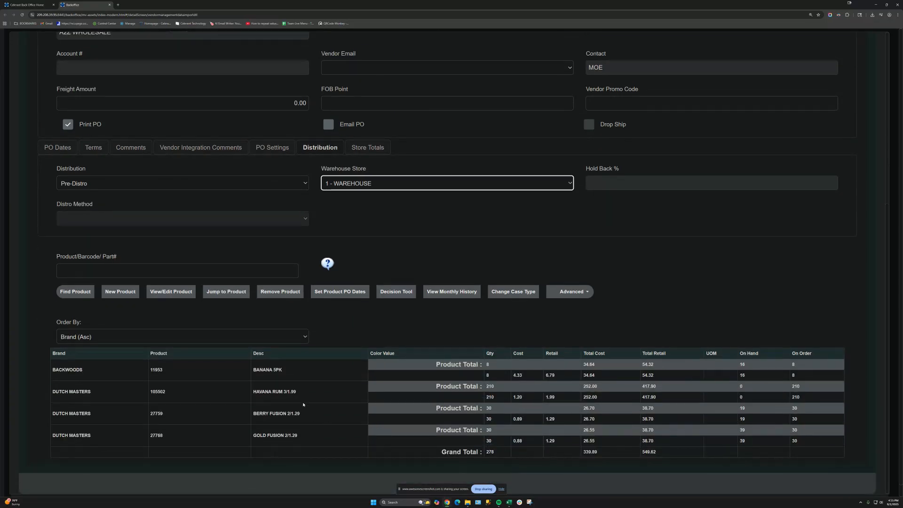
pyautogui.doubleClick(495, 378)
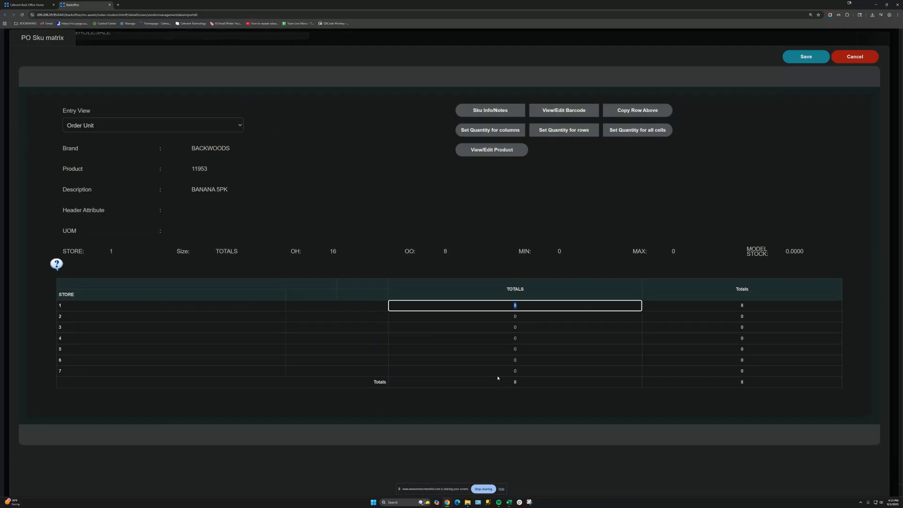
pyautogui.click(521, 317)
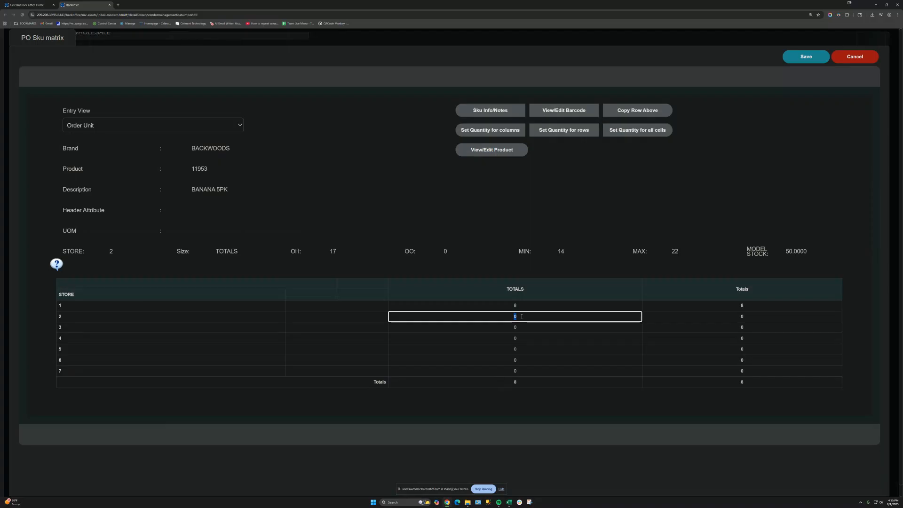
pyautogui.write('8')
pyautogui.press('Return')
pyautogui.write('8')
pyautogui.press('Return')
pyautogui.write('8')
pyautogui.press('Return')
pyautogui.write('8')
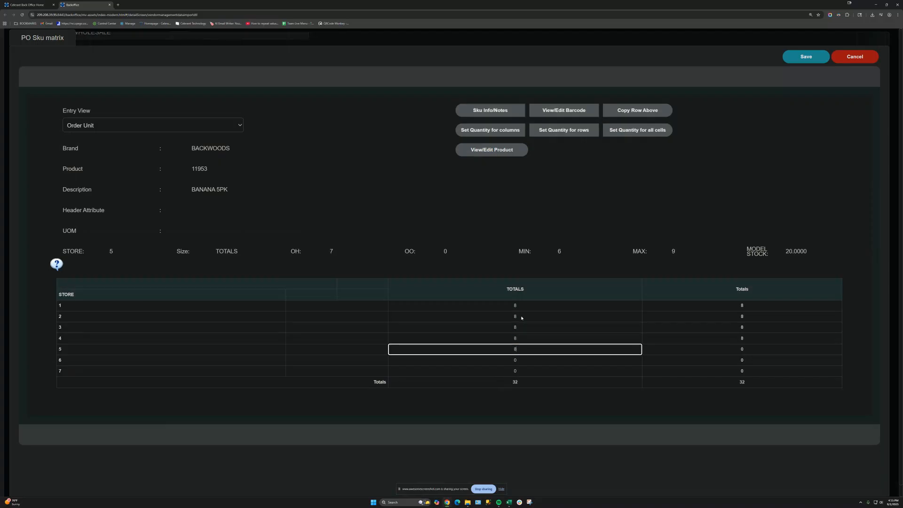
pyautogui.press('Return')
# Set store 1's quantity to 0 for BANANA 5PK and save the SKU matrix.
pyautogui.click(533, 305)
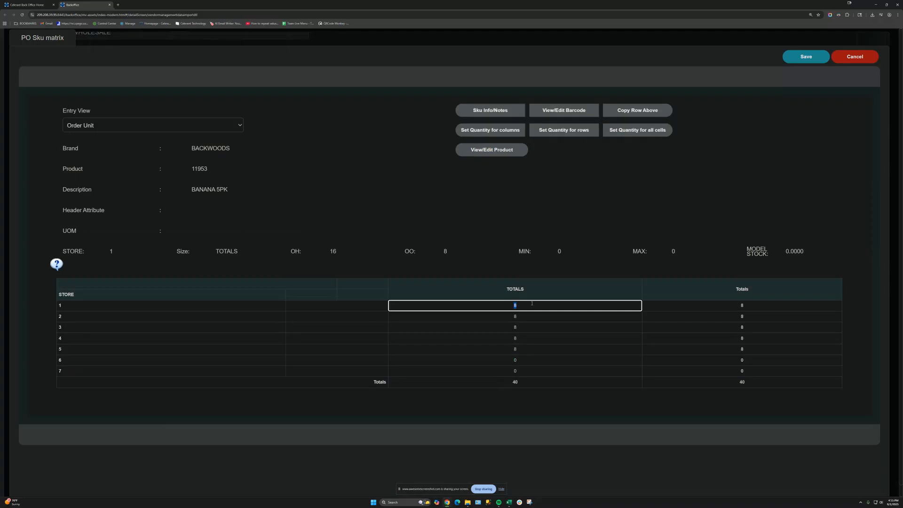
pyautogui.press('Return')
pyautogui.click(810, 58)
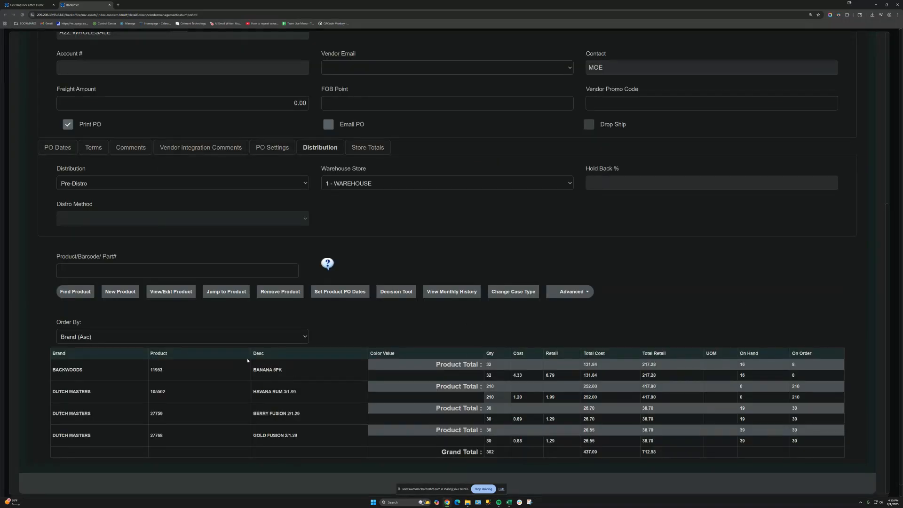
# Save and exit the purchase order with Print PO enabled, choosing the Combine PO printout.
pyautogui.scroll(3, 346, 249)
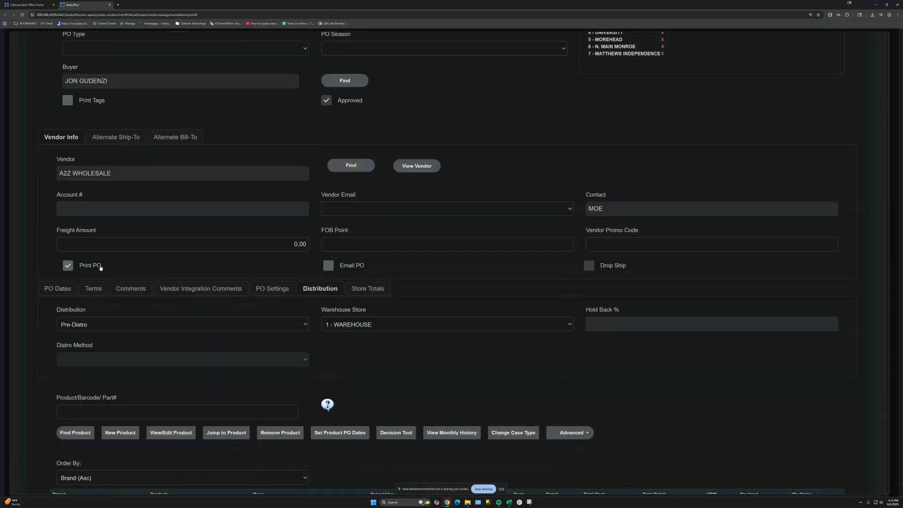
pyautogui.scroll(2, 733, 133)
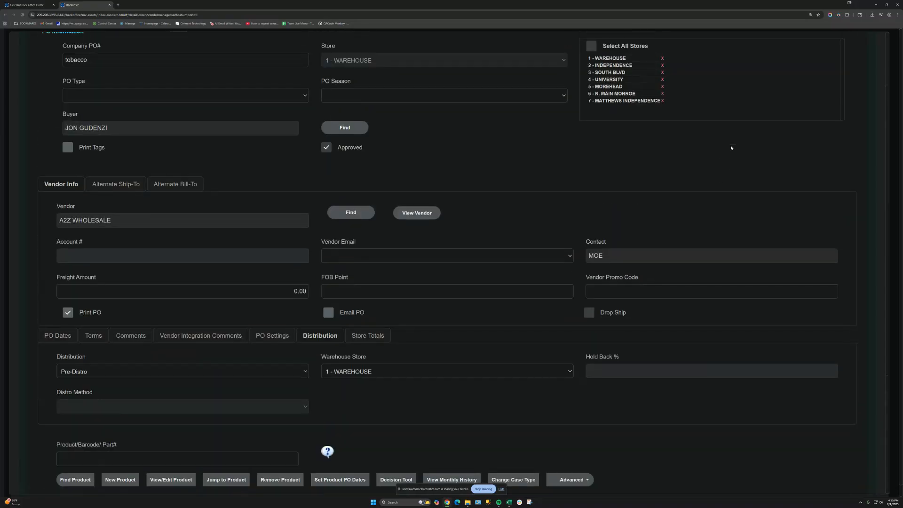
pyautogui.scroll(2, 729, 208)
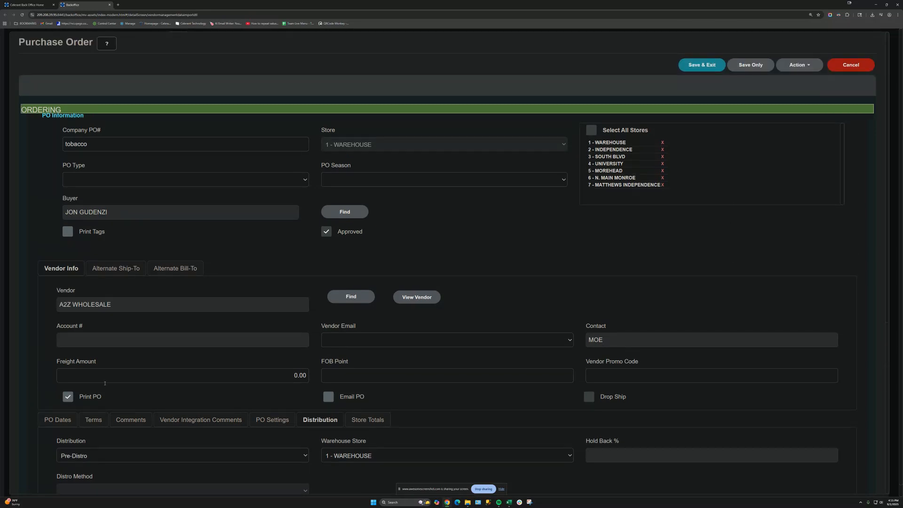
pyautogui.click(694, 67)
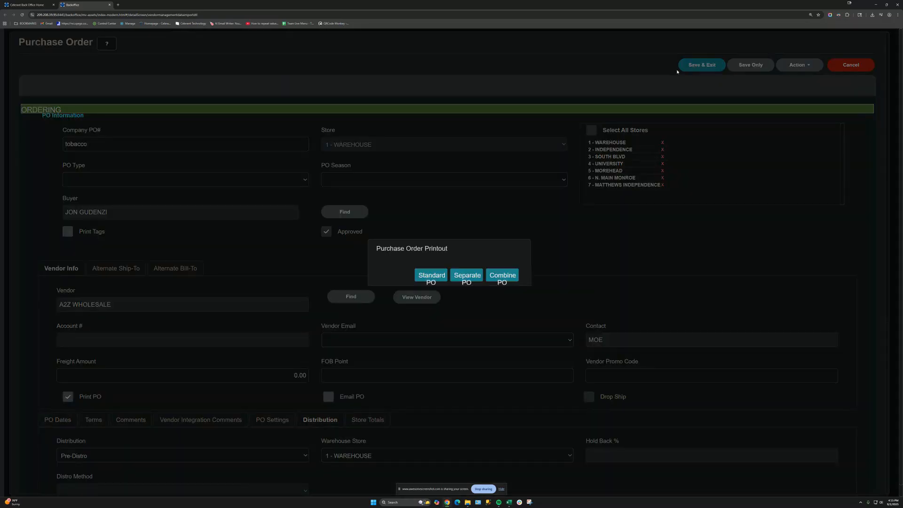
pyautogui.click(503, 277)
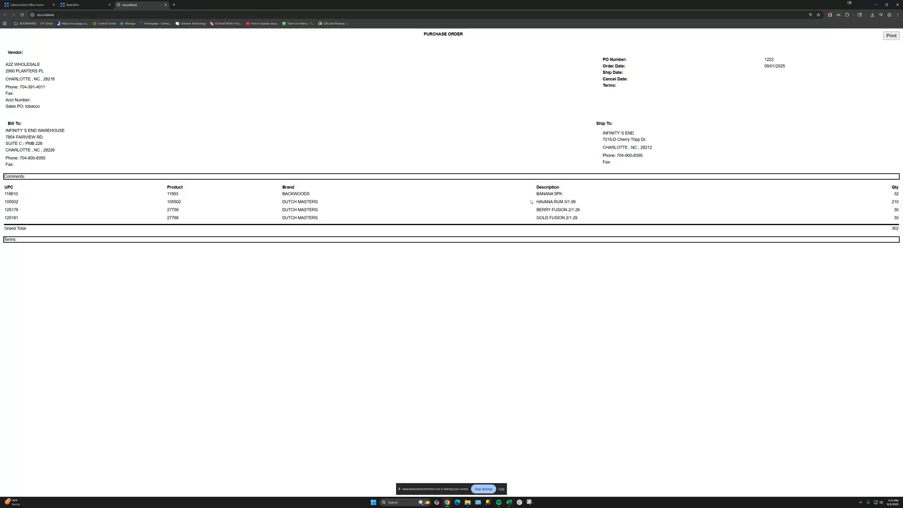
# Check the BANANA 5PK line and its quantity on the printout, then open the print preview and view the available destinations.
pyautogui.moveTo(534, 197); pyautogui.dragTo(749, 190)
pyautogui.moveTo(888, 190); pyautogui.dragTo(900, 197)
pyautogui.click(890, 36)
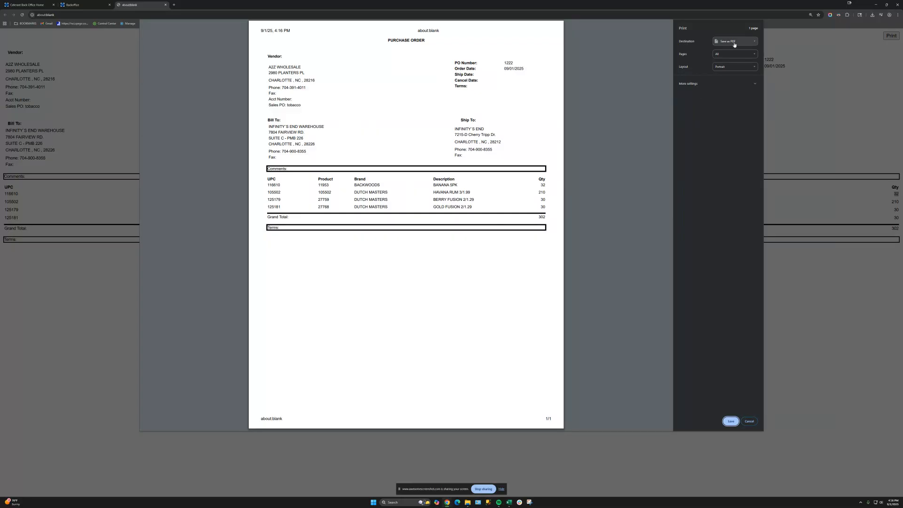
pyautogui.click(737, 42)
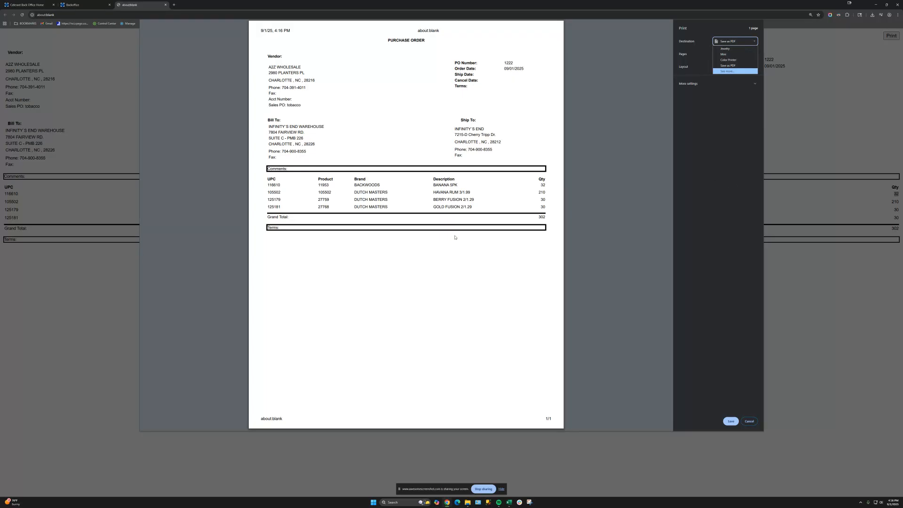
pyautogui.click(609, 257)
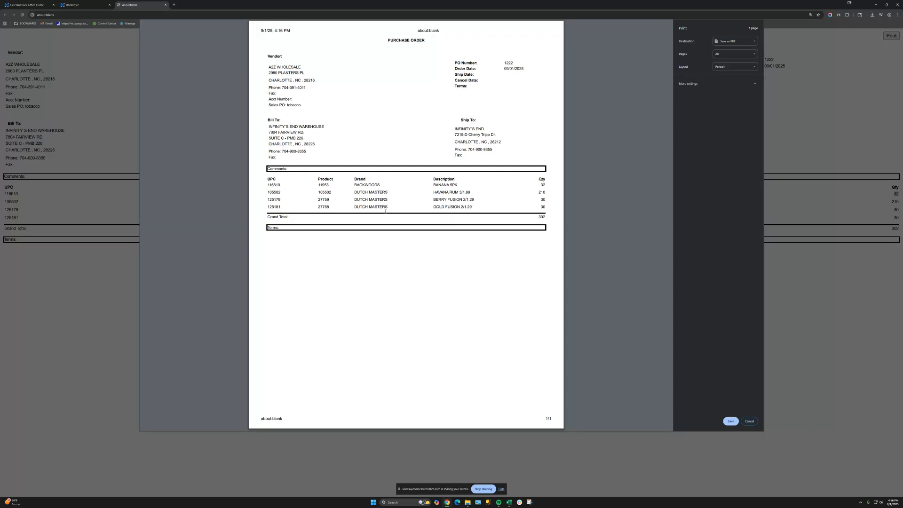